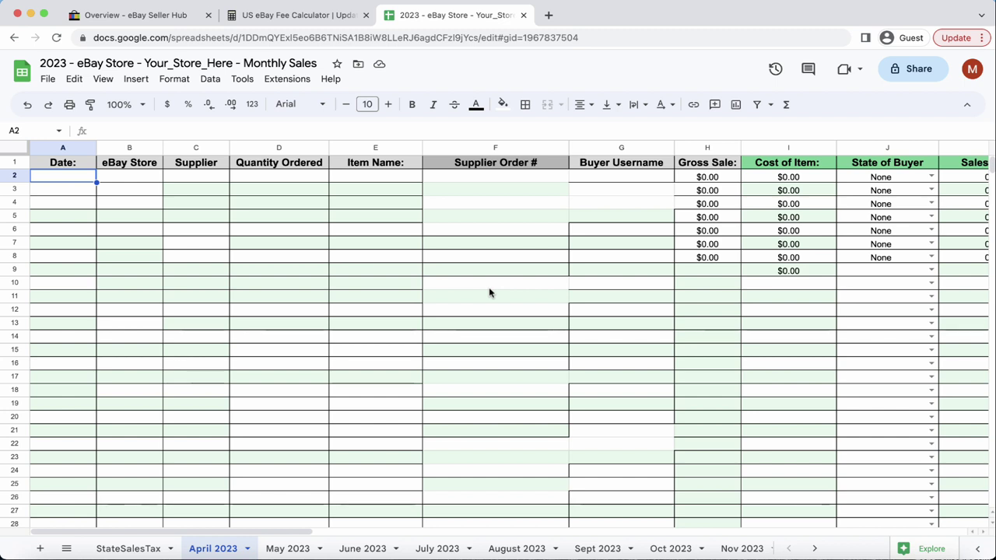
Start making a copy of the spreadsheet from the File menu, then cancel it.
{"action": "left_click", "coordinate": [49, 80]}
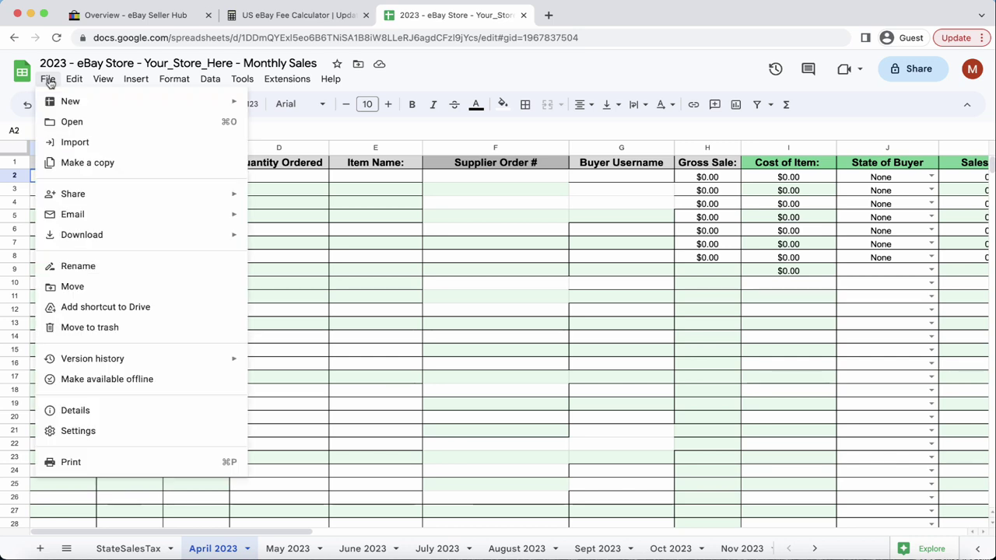
{"action": "left_click", "coordinate": [95, 170]}
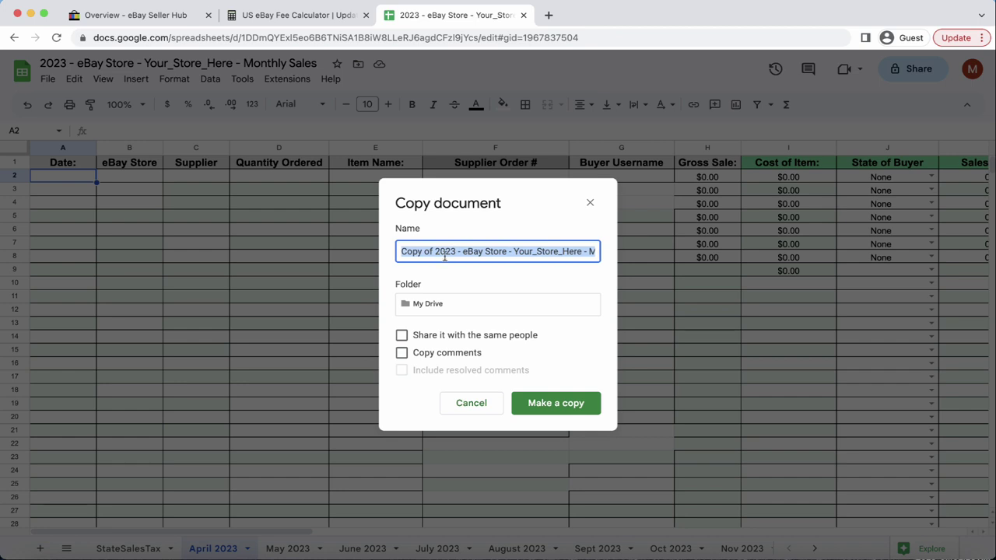
{"action": "left_click", "coordinate": [588, 204]}
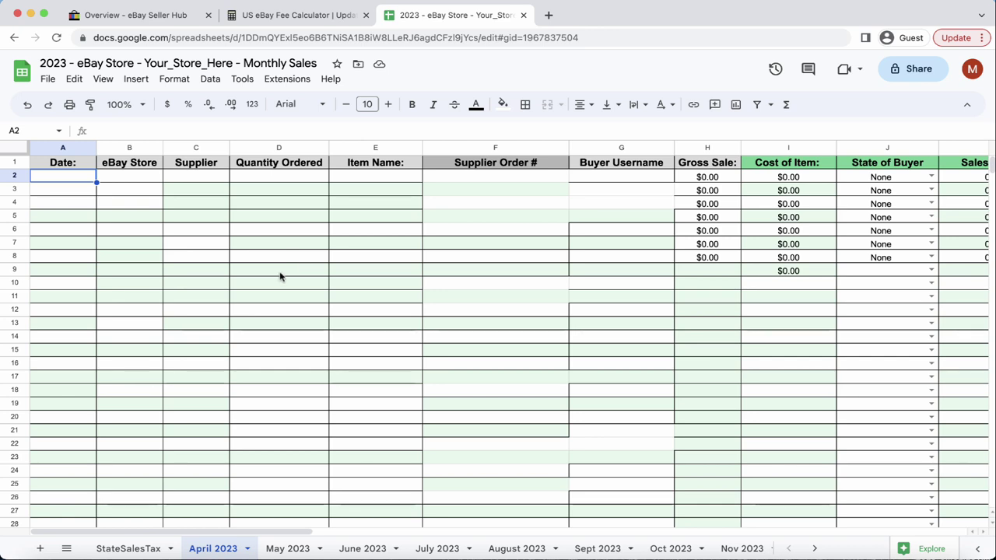
Review the StateSalesTax sheet, then return to the April 2023 sheet.
{"action": "left_click", "coordinate": [142, 546]}
{"action": "scroll", "coordinate": [294, 381], "scroll_direction": "up", "scroll_amount": 2}
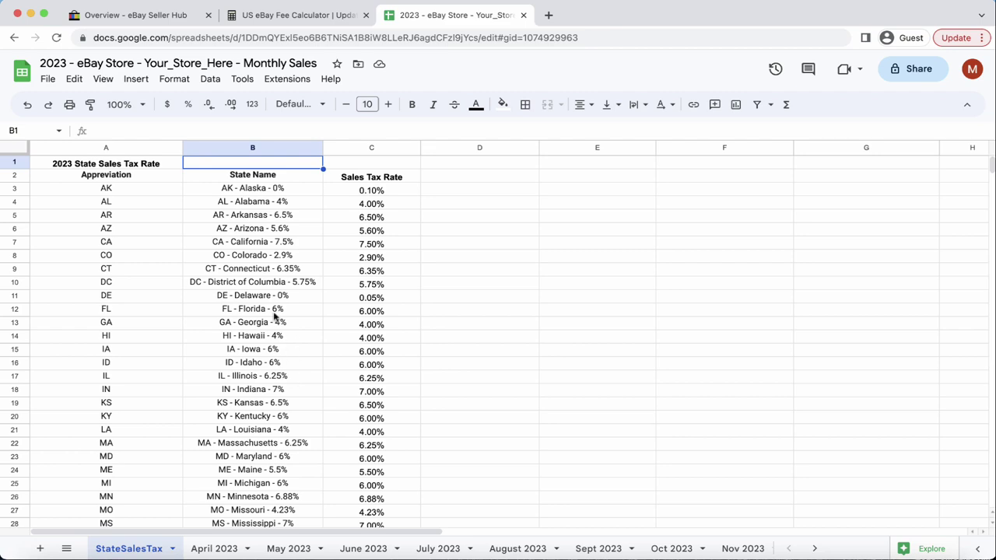
{"action": "scroll", "coordinate": [274, 315], "scroll_direction": "down", "scroll_amount": 12}
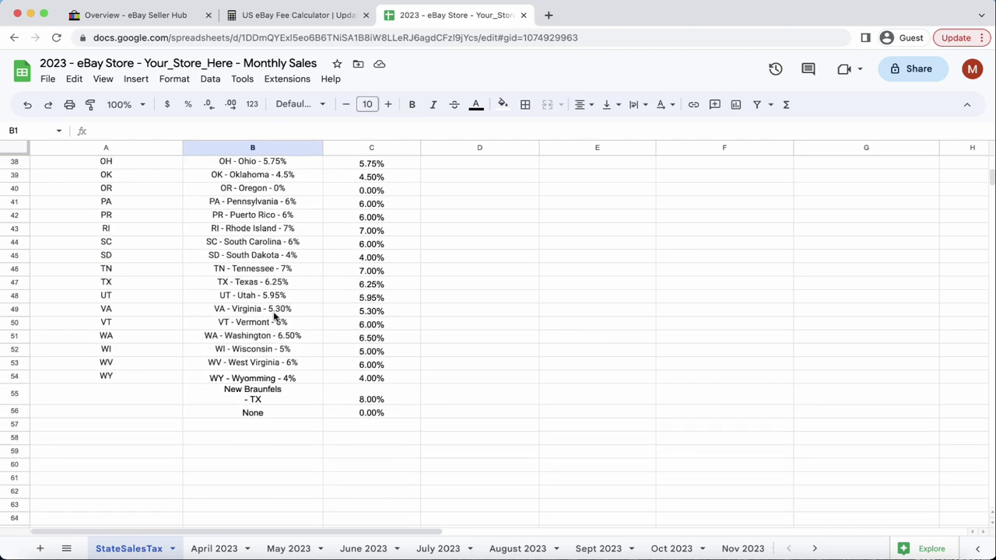
{"action": "scroll", "coordinate": [273, 315], "scroll_direction": "up", "scroll_amount": 12}
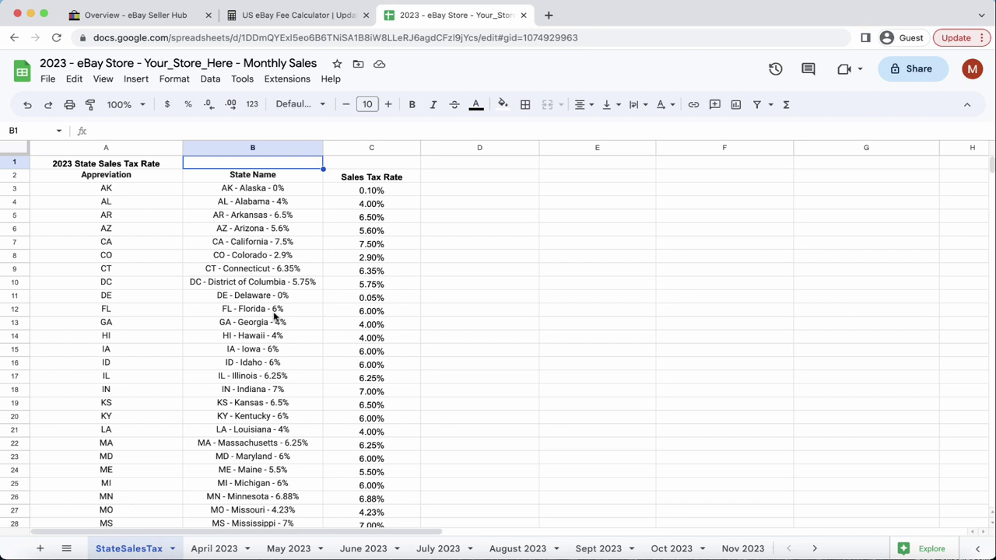
{"action": "left_click", "coordinate": [214, 549]}
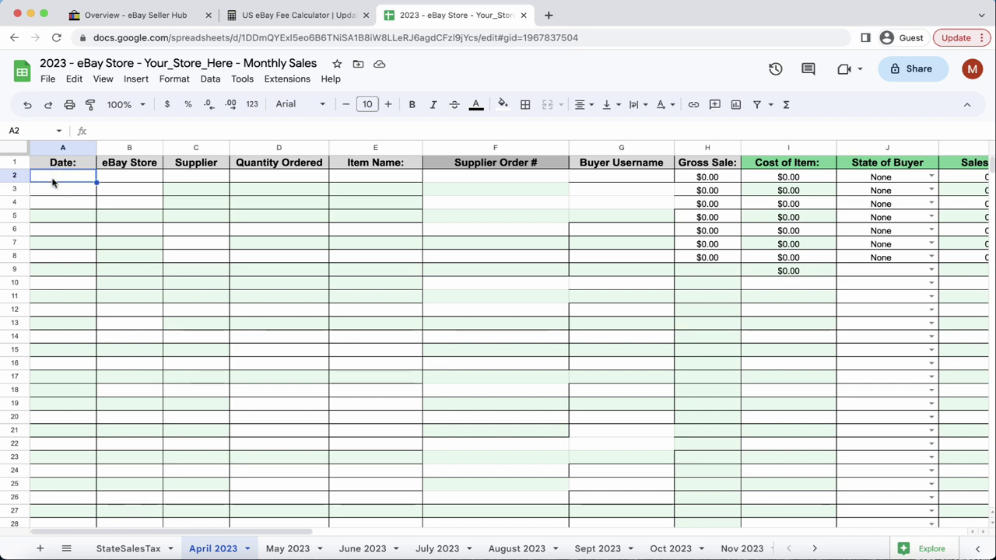
In row 2, enter date 4/23/2023, the store name, supplier Walmart and quantity 1.
{"action": "type", "text": "4/"}
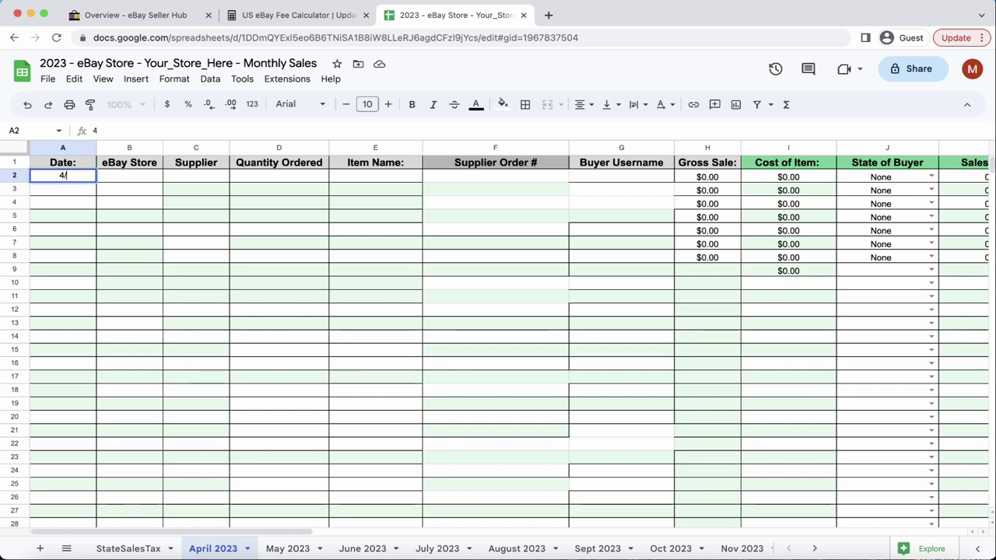
{"action": "type", "text": "23/2023"}
{"action": "key", "text": "Tab"}
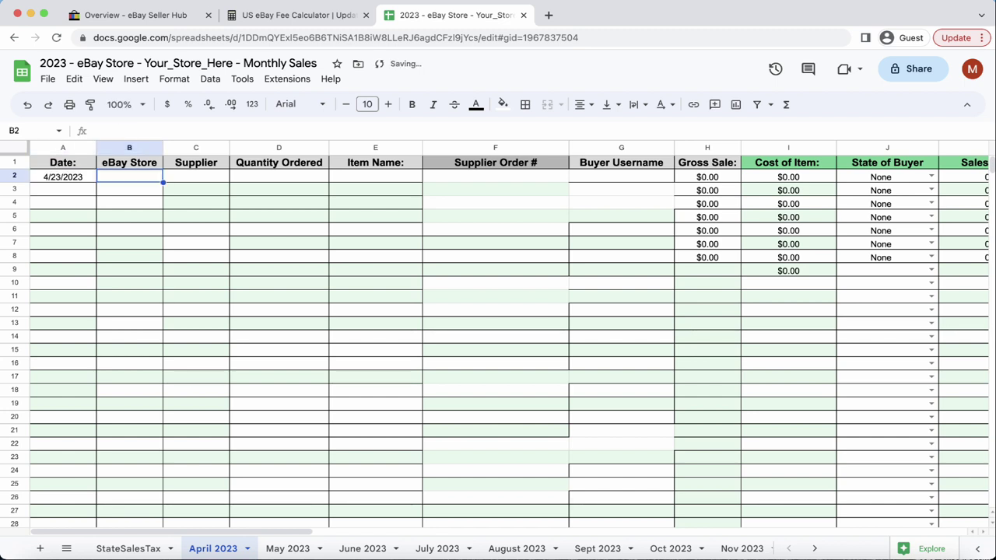
{"action": "type", "text": "yours"}
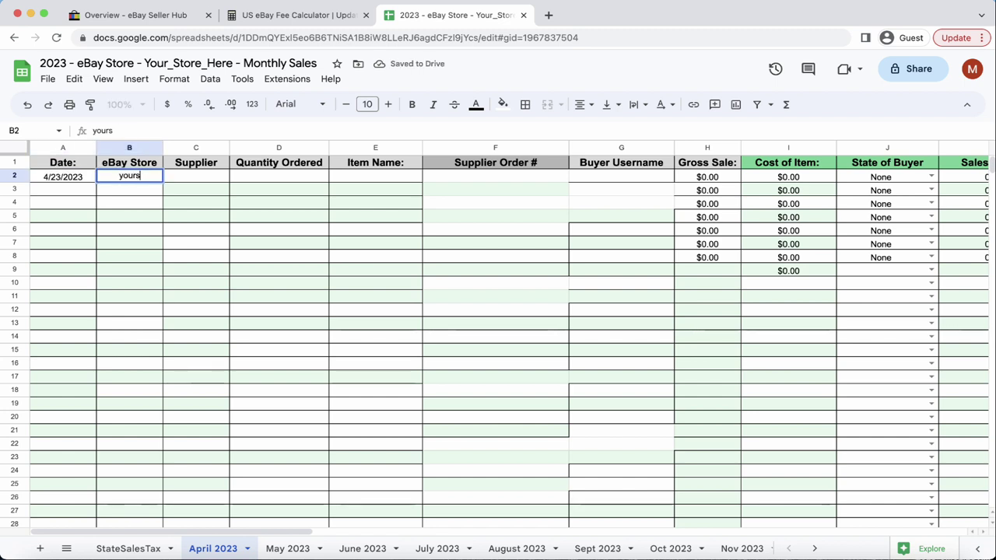
{"action": "type", "text": "torename"}
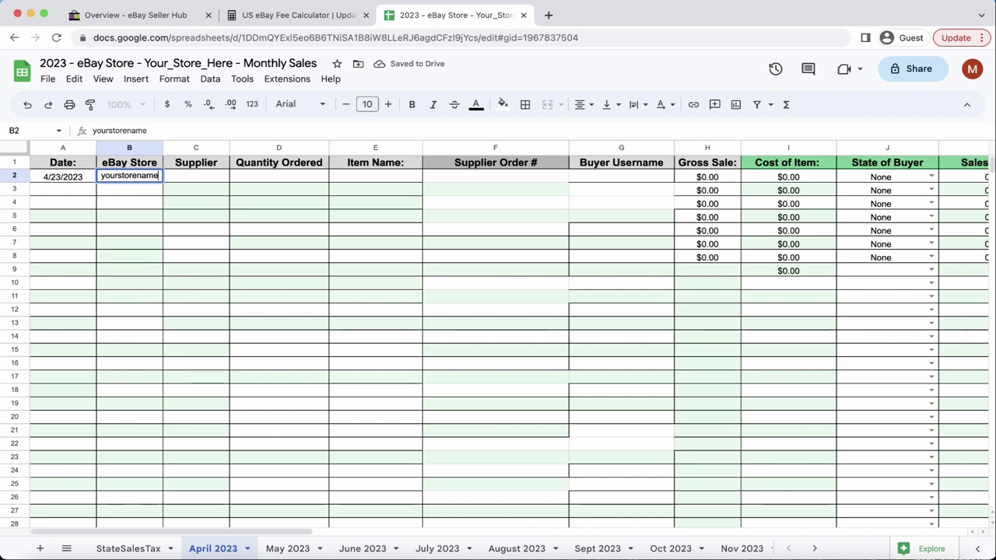
{"action": "key", "text": "Tab"}
{"action": "type", "text": "Walmart"}
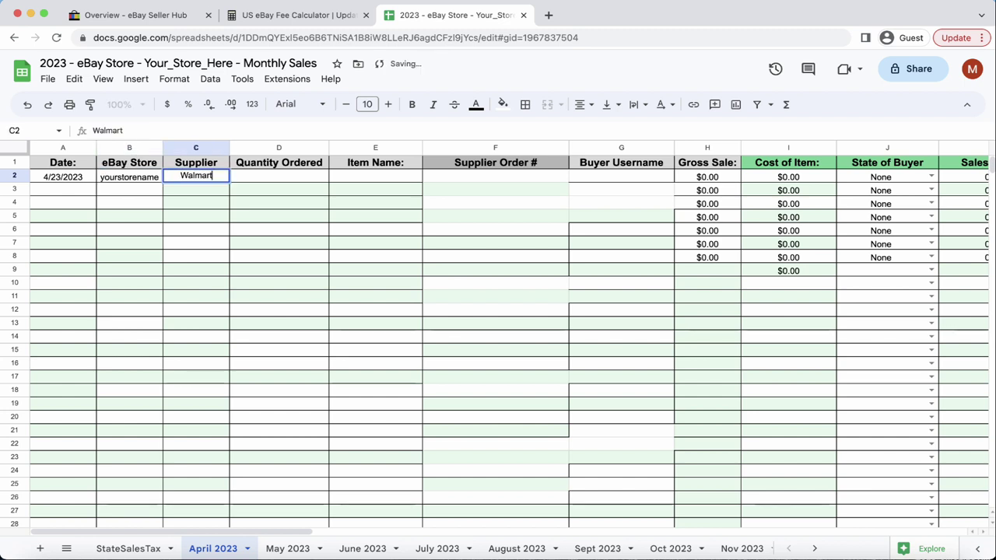
{"action": "key", "text": "Tab"}
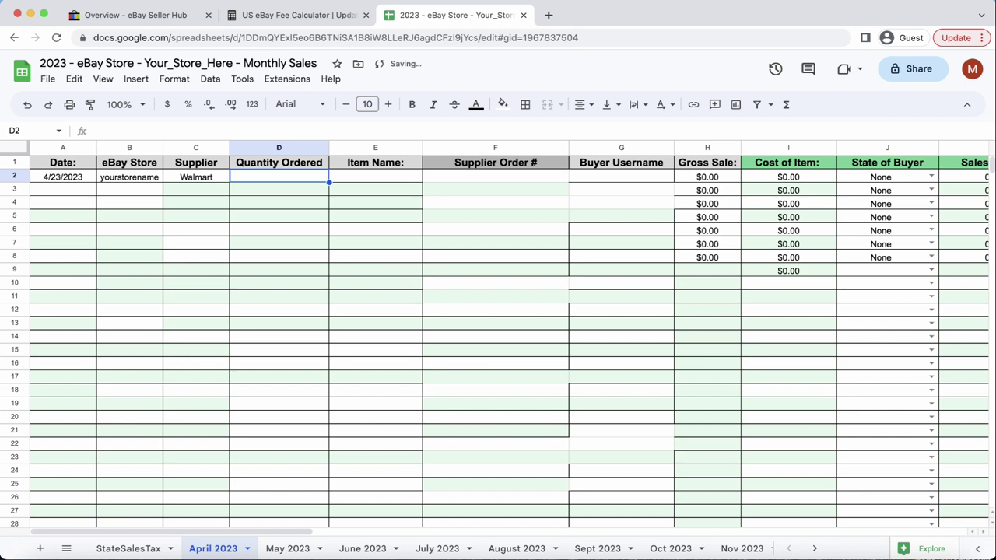
{"action": "type", "text": "1"}
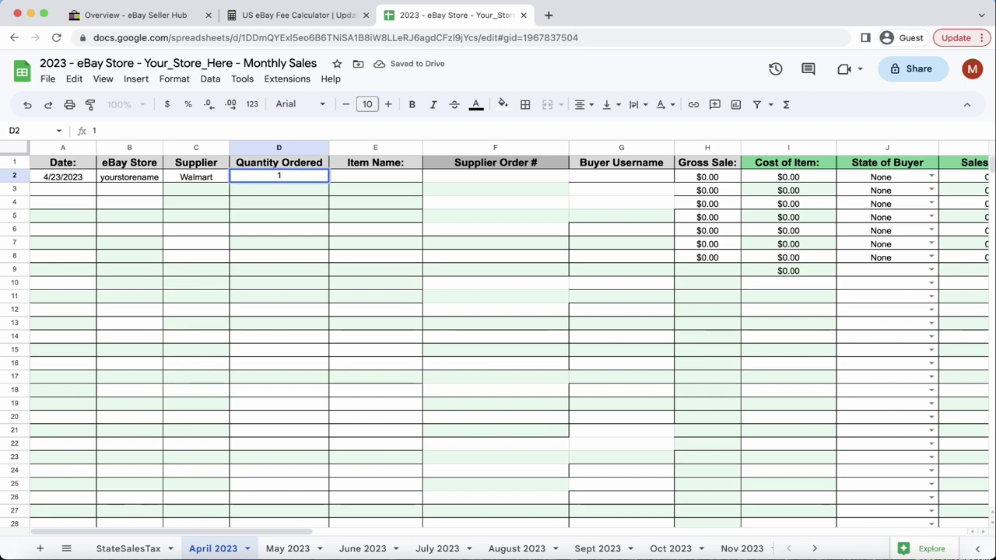
{"action": "key", "text": "Tab"}
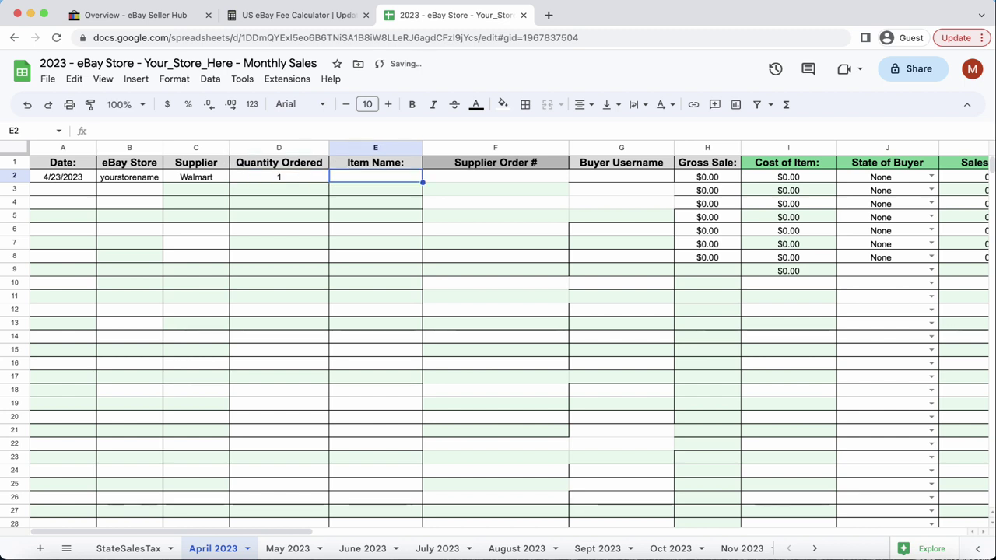
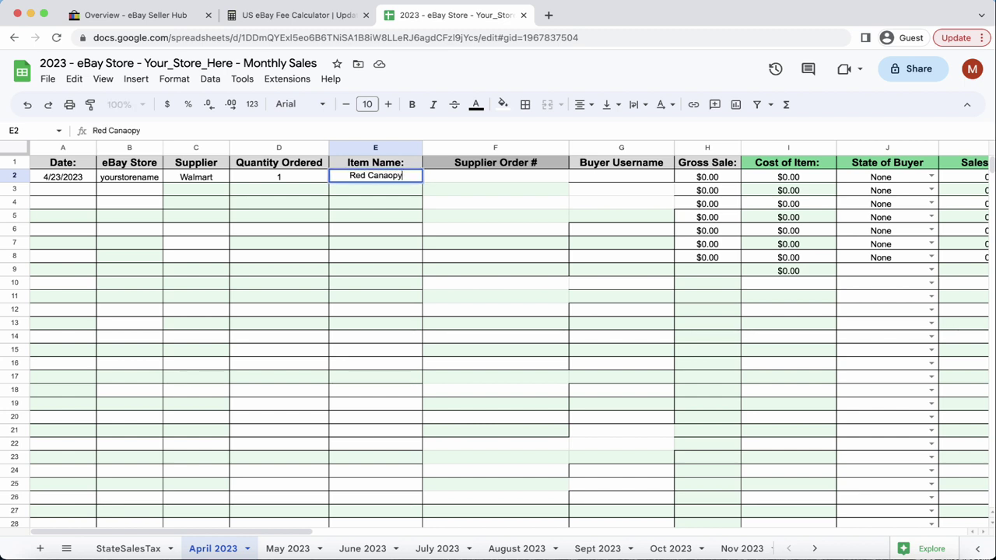
Enter item Red Canopy, the supplier order number, buyer username, $69.99 gross sale and $48.49 cost.
{"action": "key", "text": "BackSpace"}
{"action": "key", "text": "BackSpace"}
{"action": "key", "text": "BackSpace"}
{"action": "key", "text": "BackSpace"}
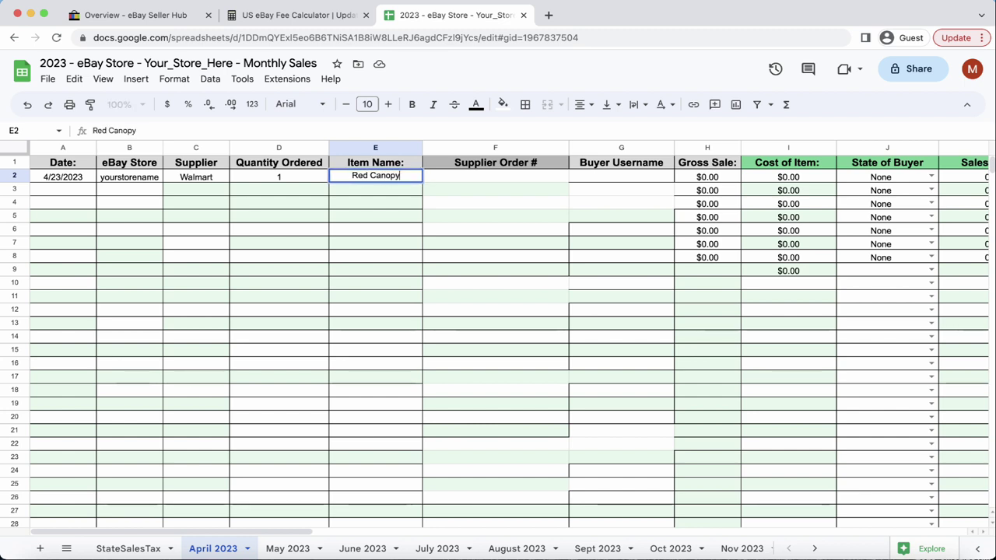
{"action": "key", "text": "Tab"}
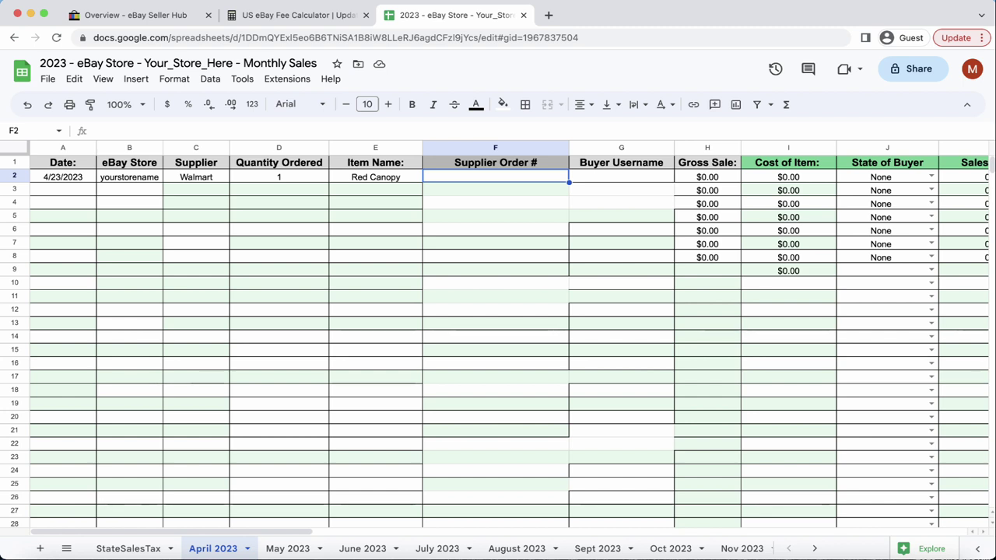
{"action": "key", "text": "Tab"}
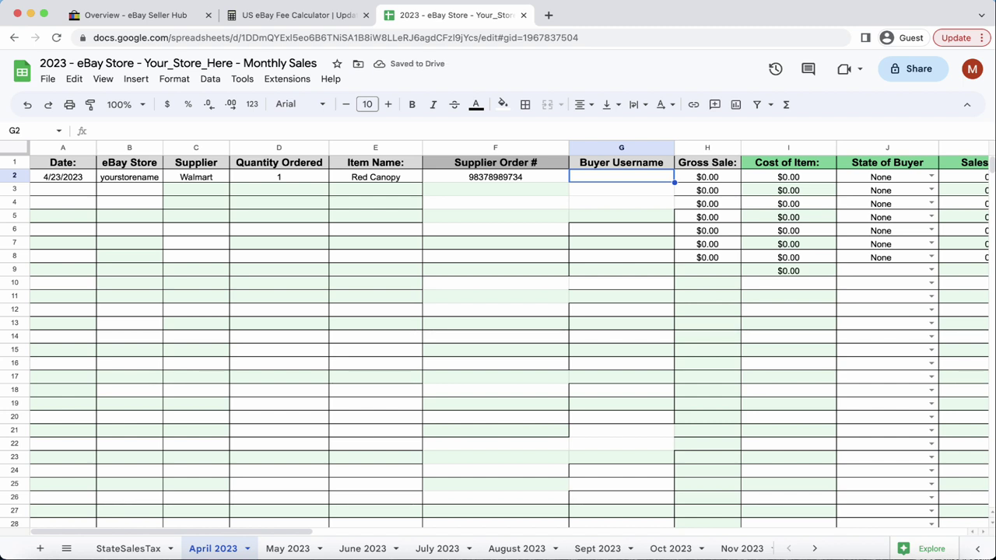
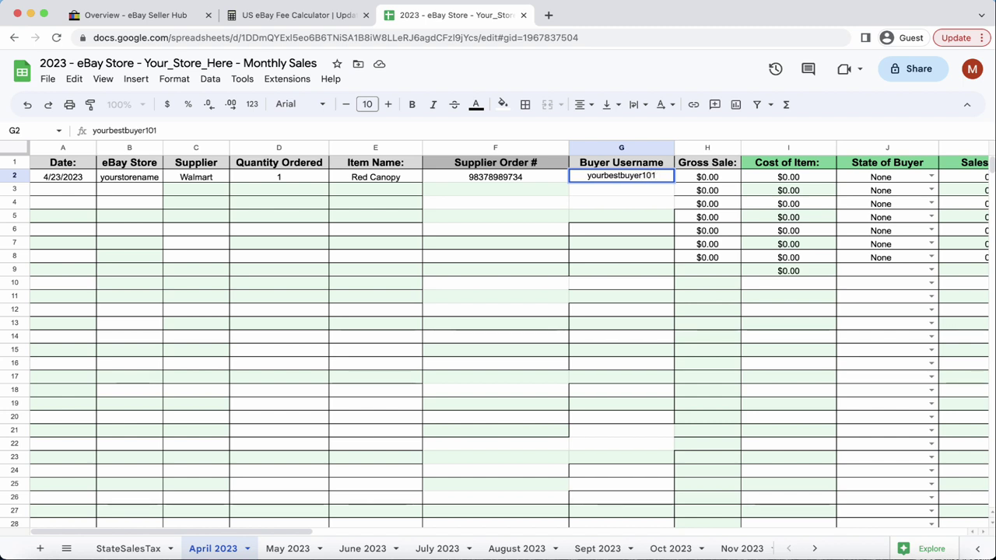
{"action": "key", "text": "Tab"}
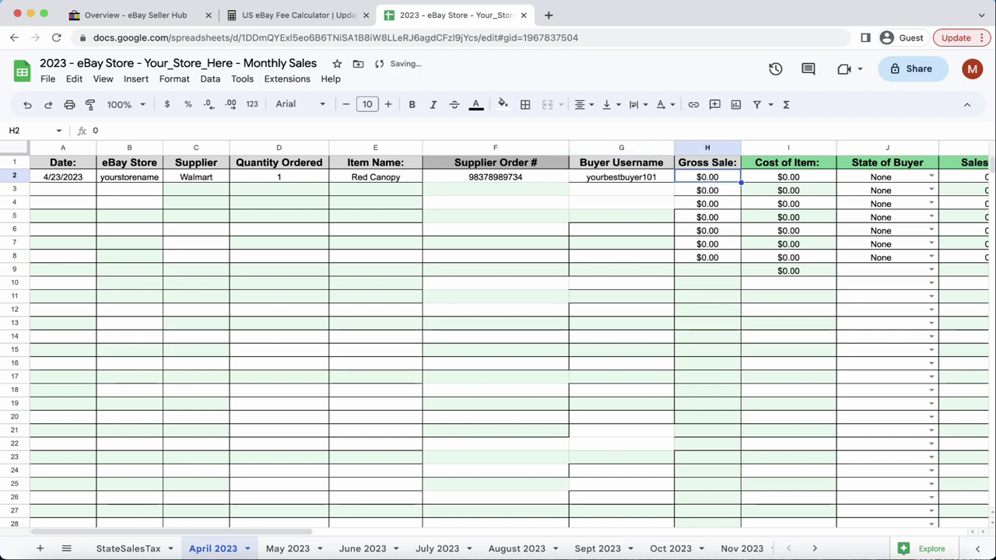
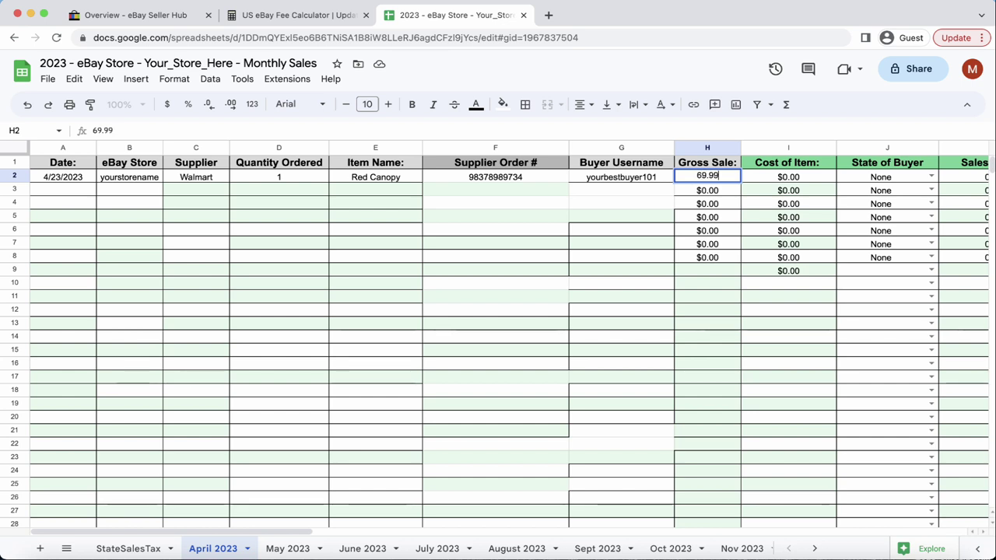
{"action": "key", "text": "Tab"}
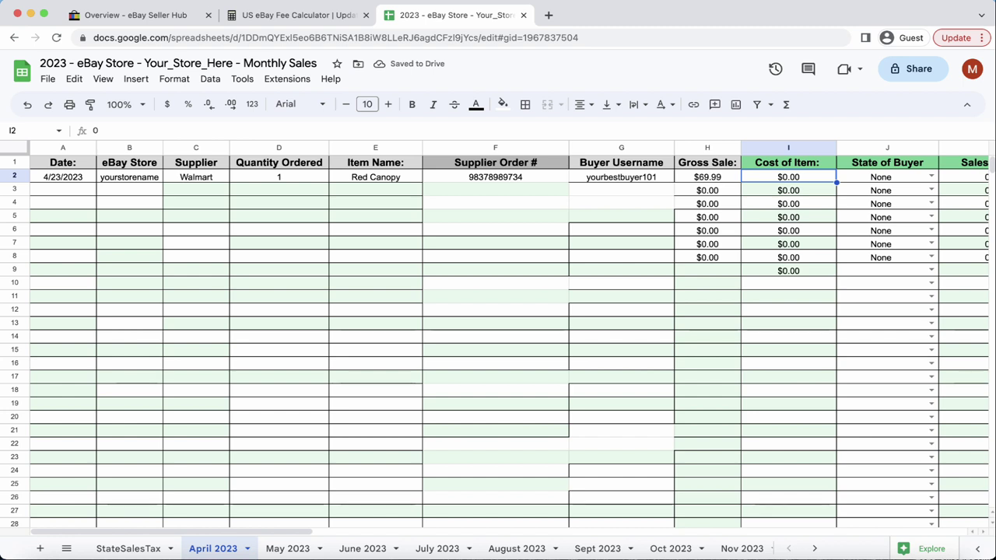
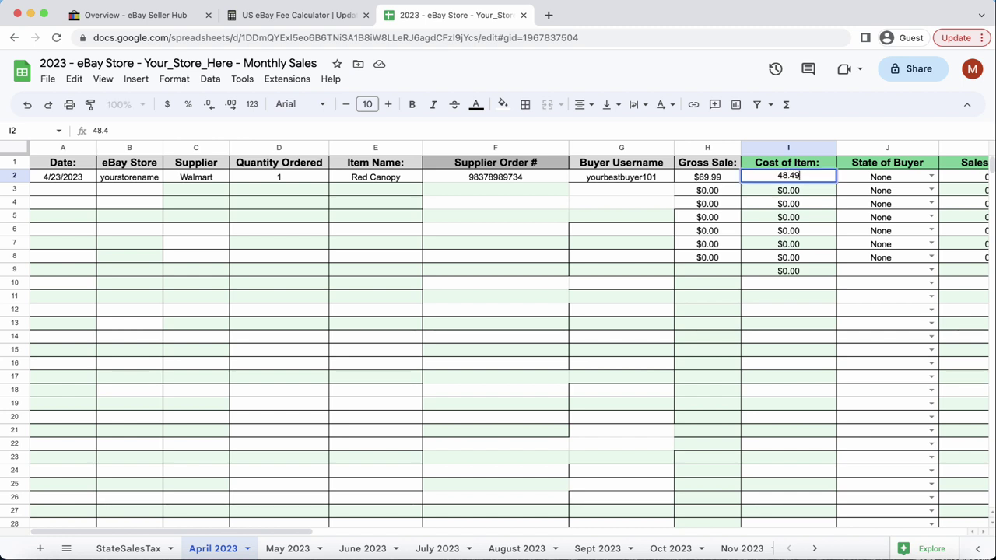
{"action": "key", "text": "Tab"}
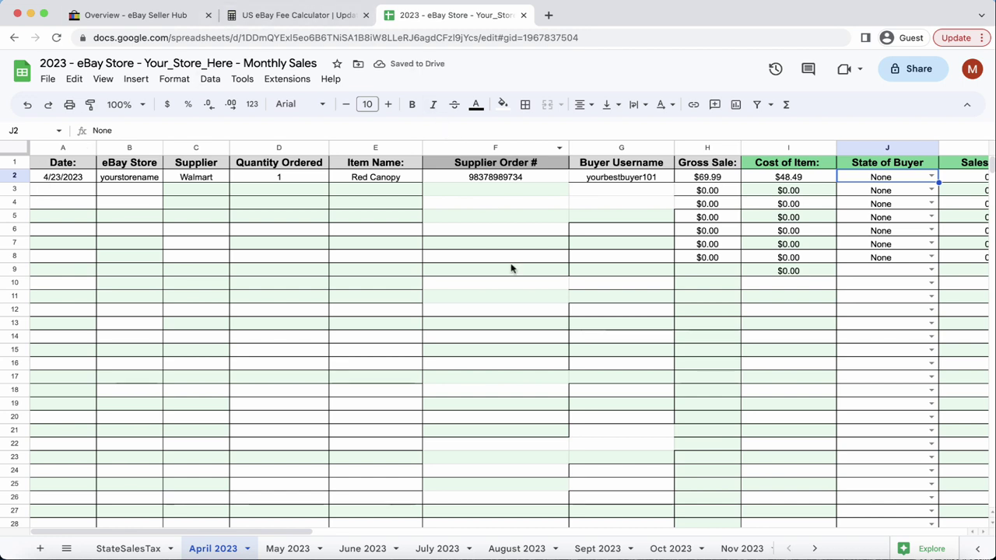
Set row 2's buyer state to CA - California - 7.5%.
{"action": "scroll", "coordinate": [677, 367], "scroll_direction": "right", "scroll_amount": 3}
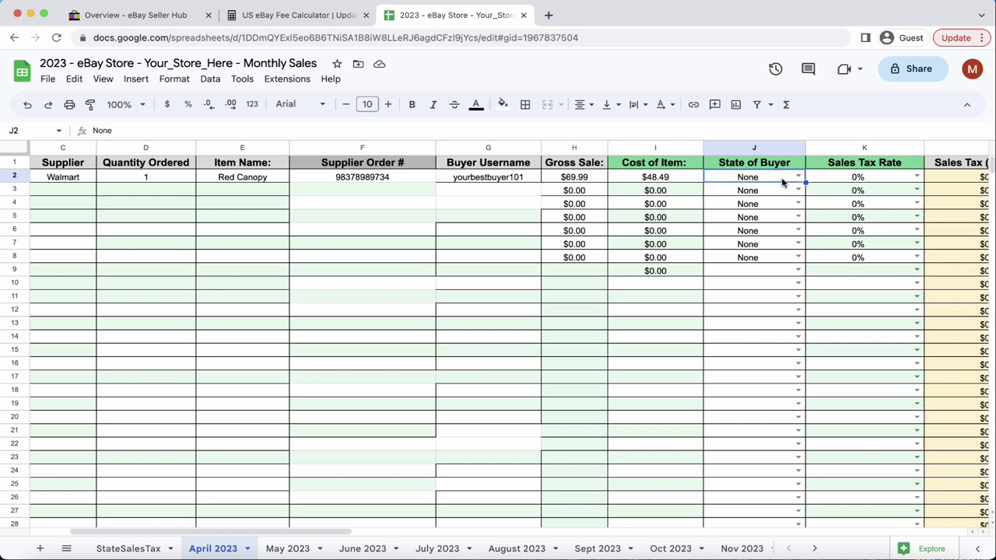
{"action": "left_click", "coordinate": [797, 177]}
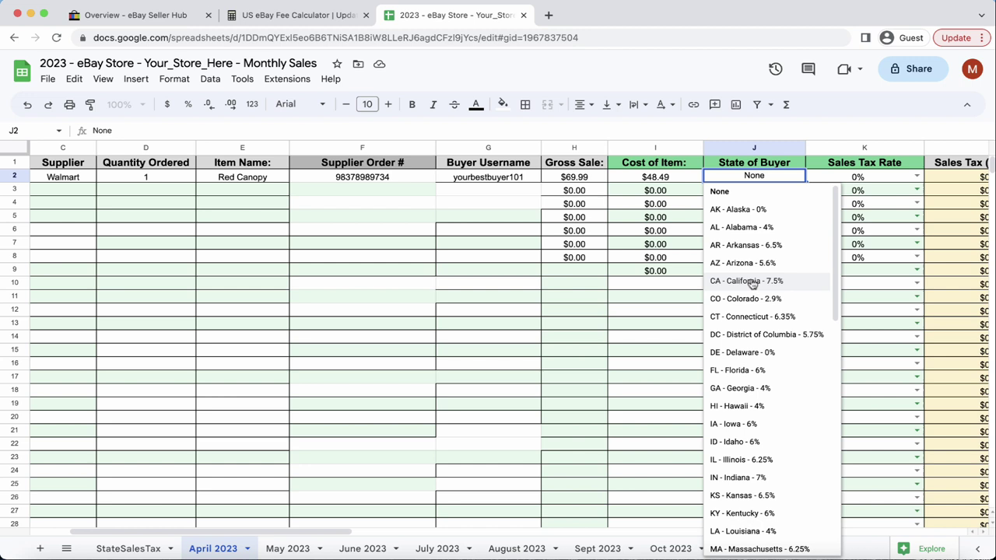
{"action": "left_click", "coordinate": [747, 280]}
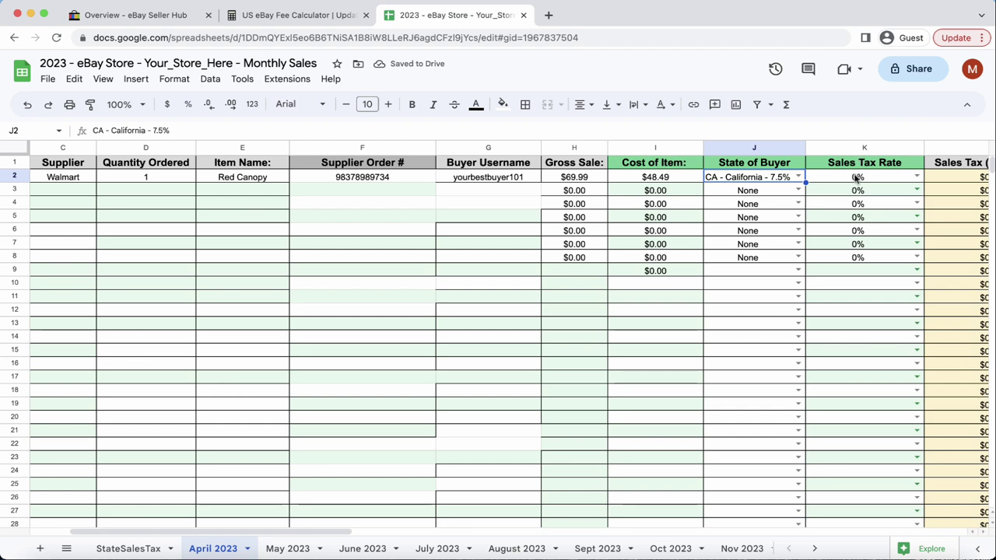
Choose 8% as the order's sales tax rate, giving $5.60 sales tax.
{"action": "scroll", "coordinate": [874, 197], "scroll_direction": "right", "scroll_amount": 1}
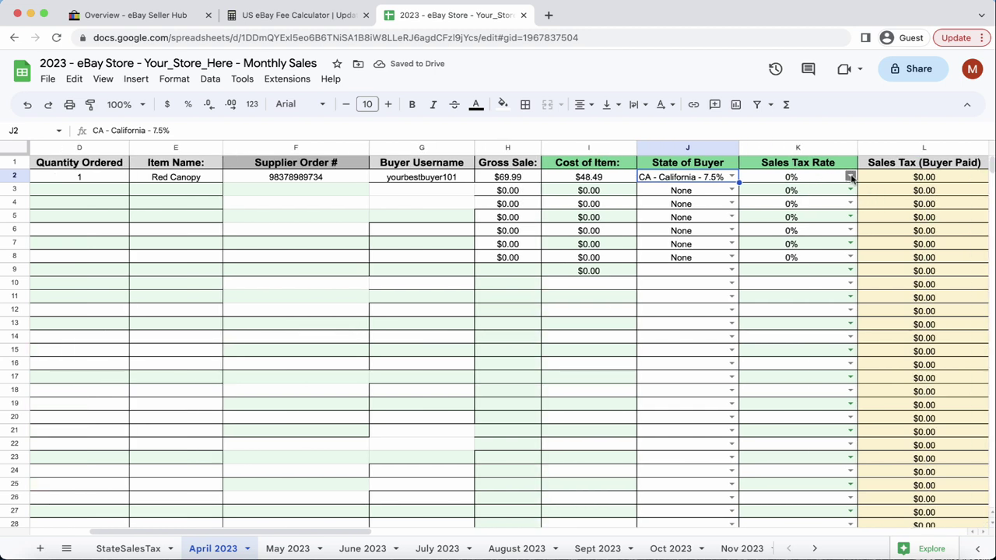
{"action": "left_click", "coordinate": [850, 179]}
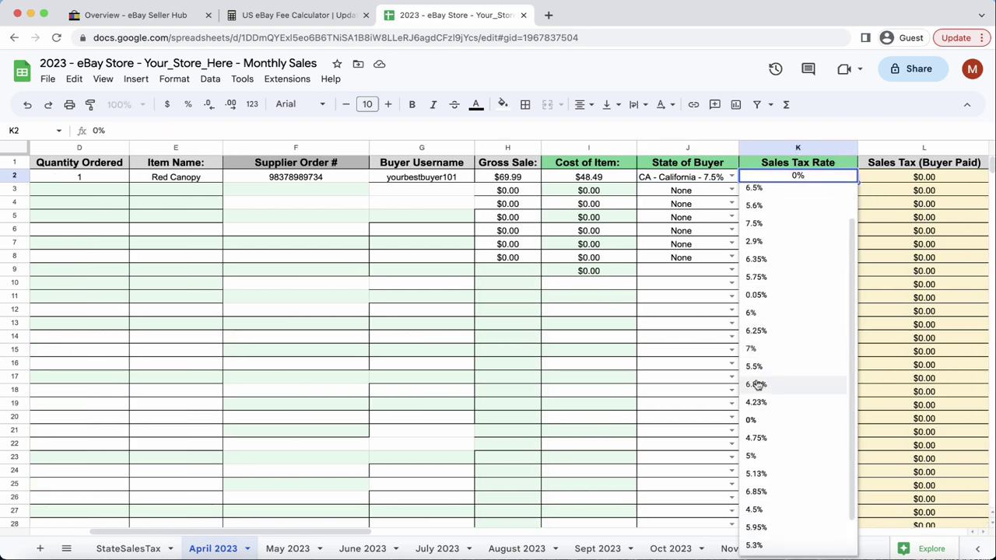
{"action": "scroll", "coordinate": [755, 389], "scroll_direction": "down", "scroll_amount": 2}
{"action": "left_click", "coordinate": [756, 524]}
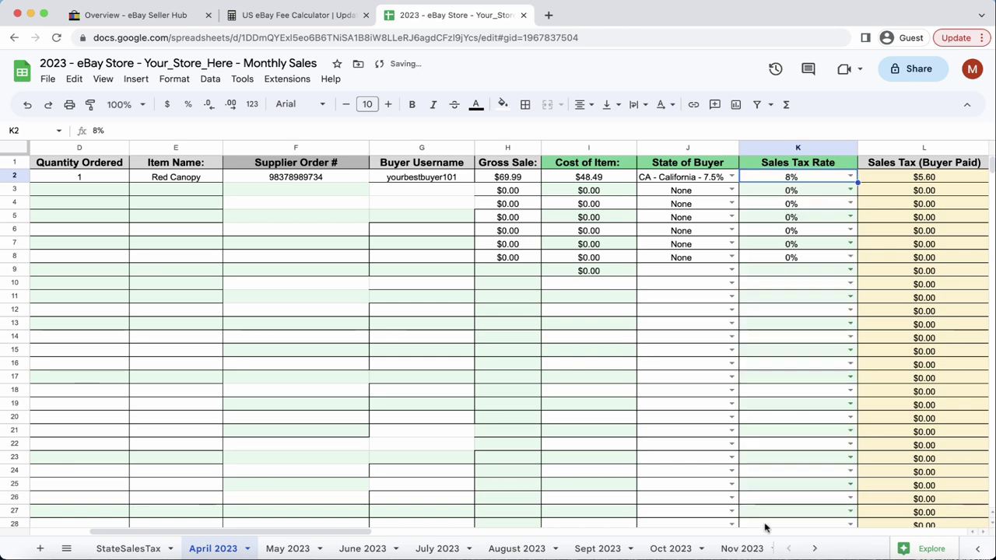
{"action": "scroll", "coordinate": [776, 406], "scroll_direction": "right", "scroll_amount": 2}
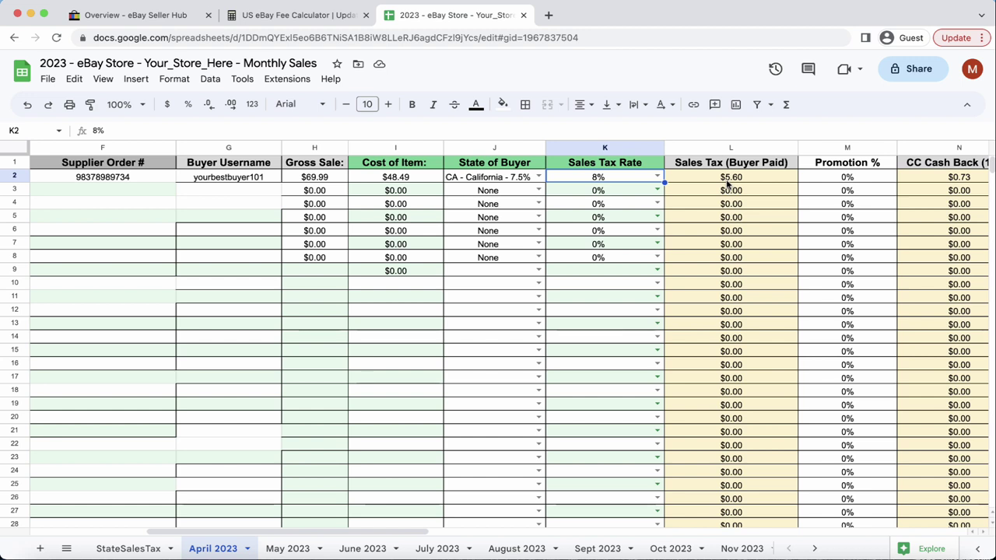
{"action": "left_click", "coordinate": [657, 177]}
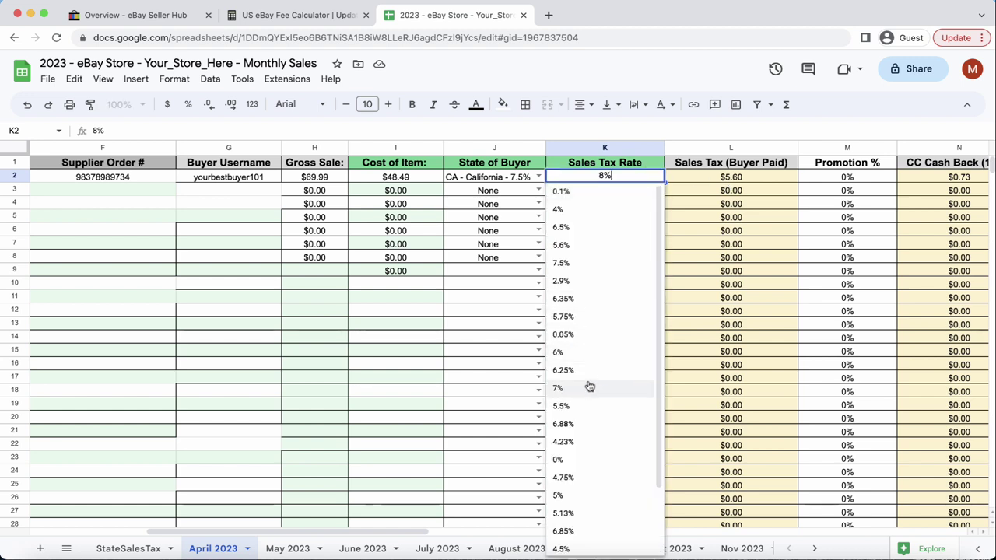
{"action": "left_click", "coordinate": [493, 388]}
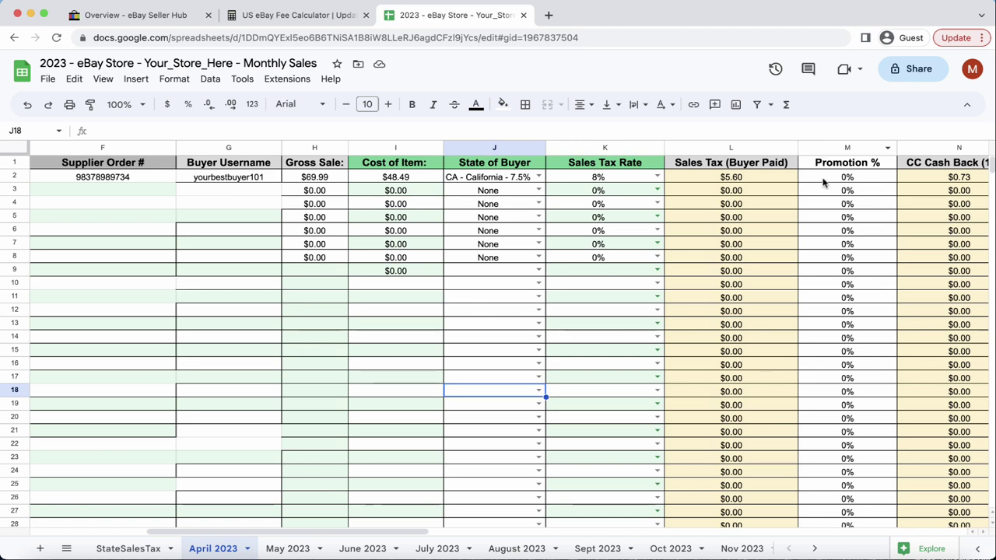
Zero the 0.015 multiplier in N2's cash-back formula so CC Cash Back reads $0.00.
{"action": "left_click", "coordinate": [824, 182]}
{"action": "scroll", "coordinate": [856, 208], "scroll_direction": "right", "scroll_amount": 2}
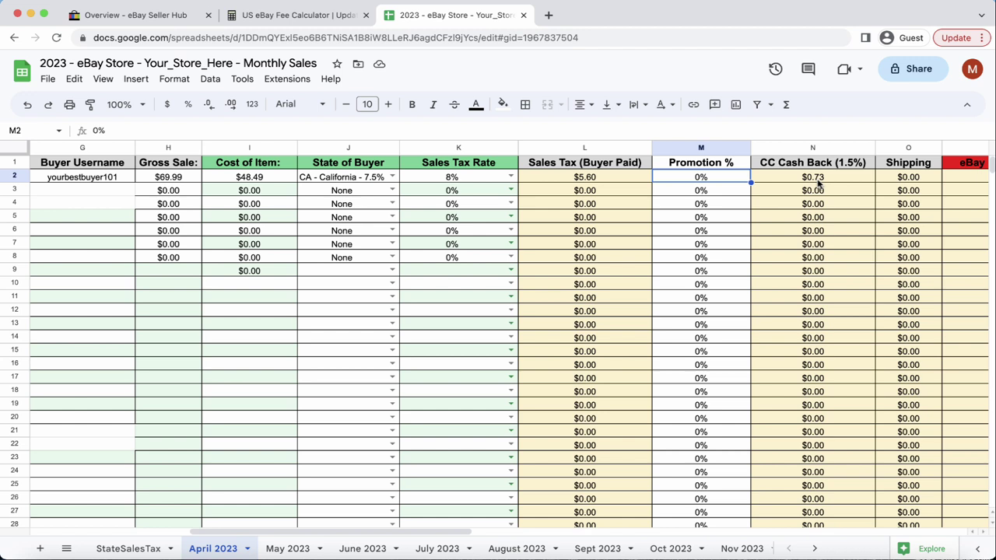
{"action": "double_click", "coordinate": [815, 178]}
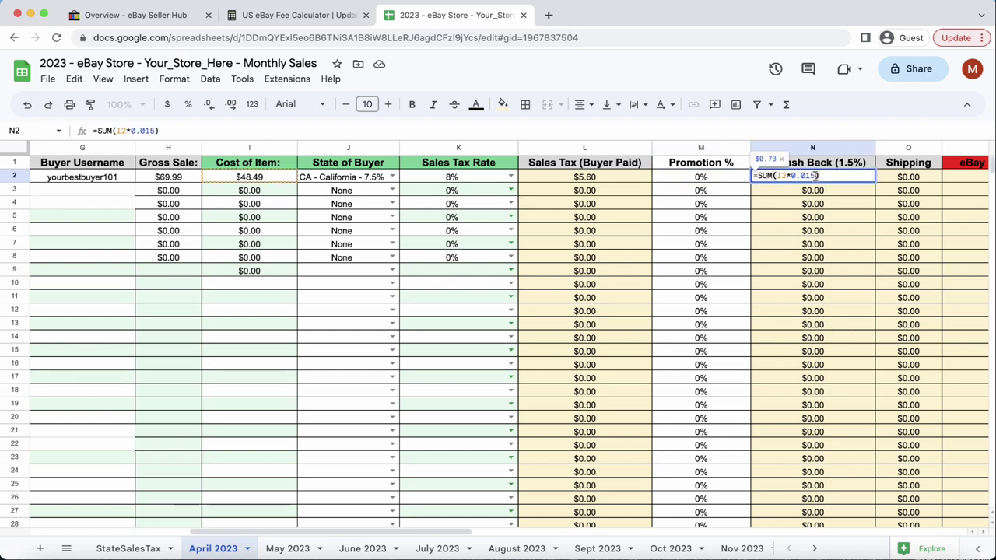
{"action": "key", "text": "BackSpace"}
{"action": "key", "text": "BackSpace"}
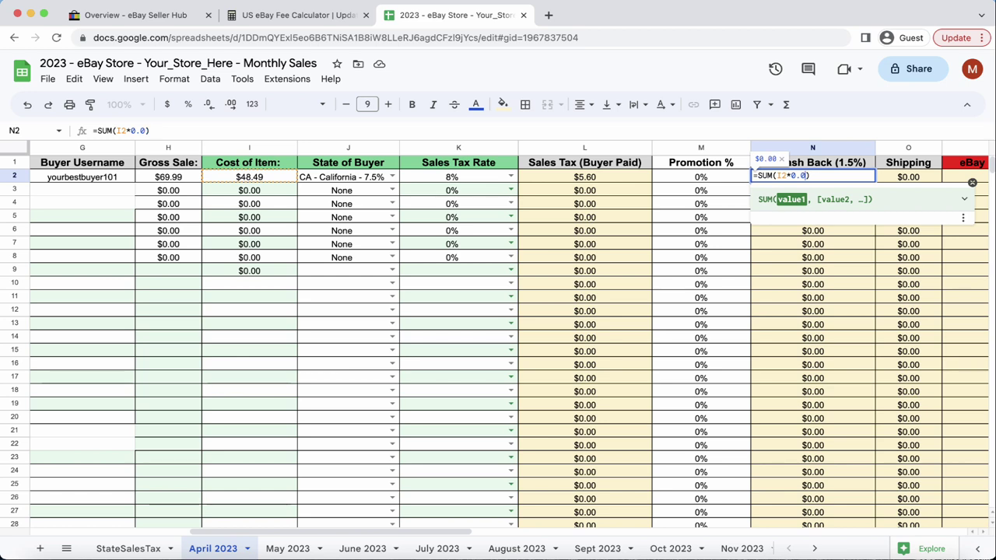
{"action": "type", "text": "00"}
{"action": "key", "text": "Return"}
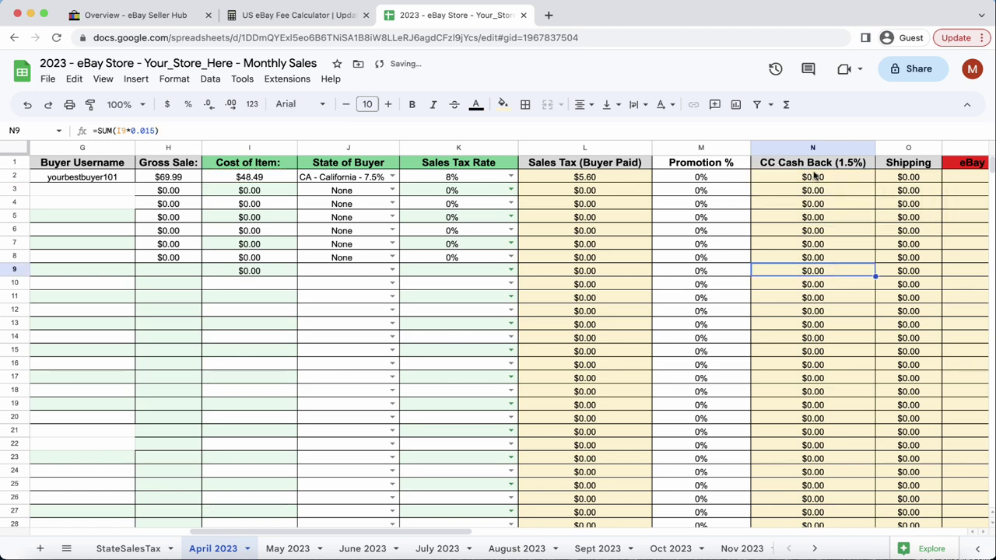
{"action": "scroll", "coordinate": [813, 179], "scroll_direction": "right", "scroll_amount": 2}
{"action": "left_click", "coordinate": [811, 178]}
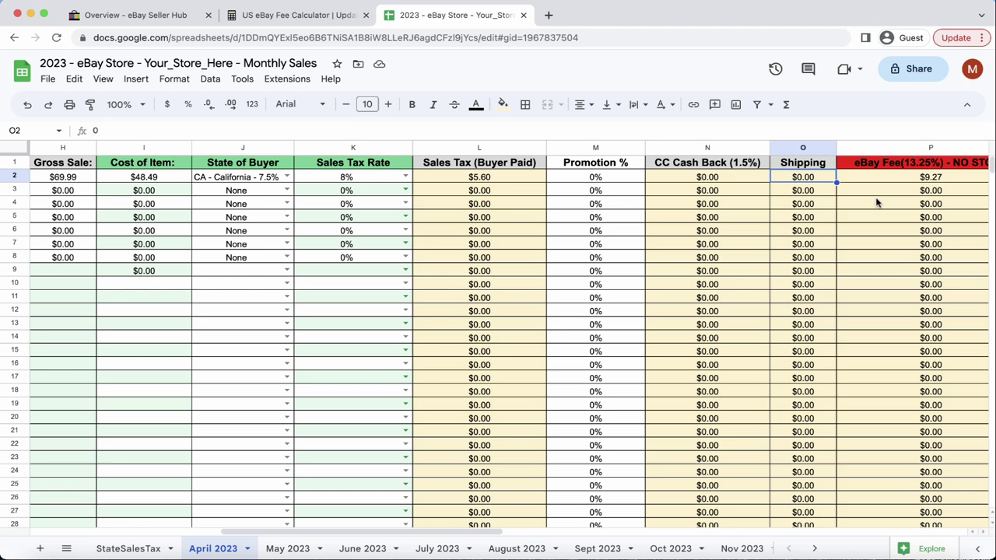
{"action": "scroll", "coordinate": [878, 201], "scroll_direction": "right", "scroll_amount": 3}
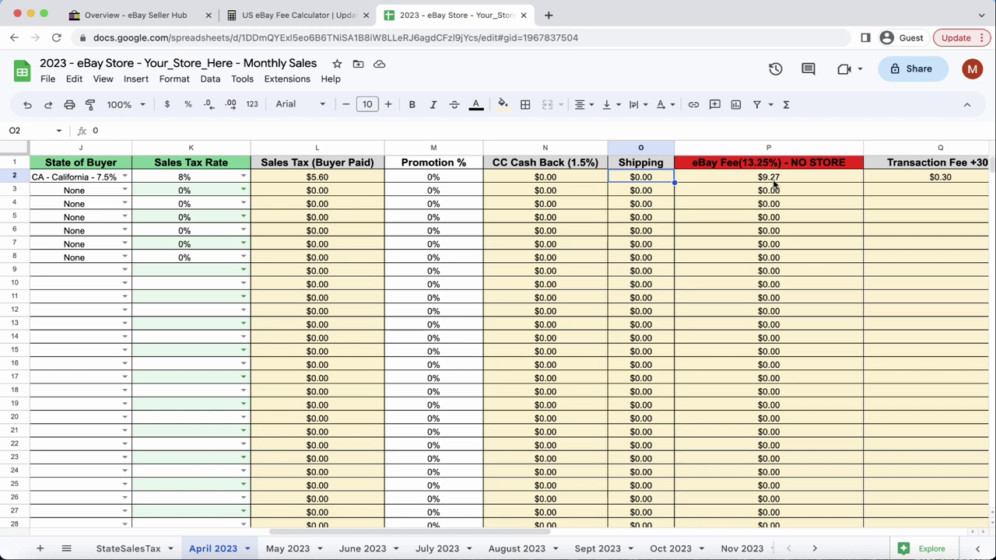
{"action": "double_click", "coordinate": [773, 182]}
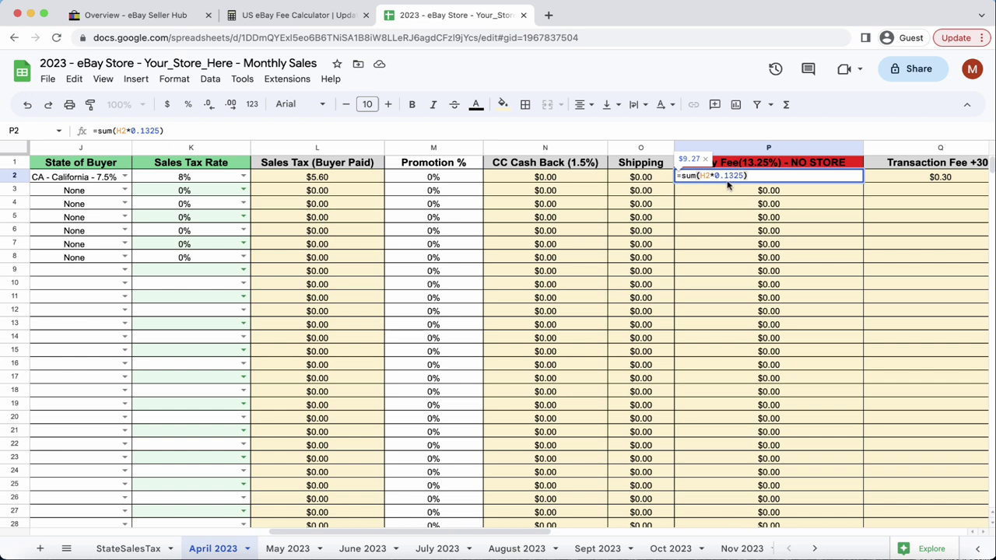
{"action": "key", "text": "Return"}
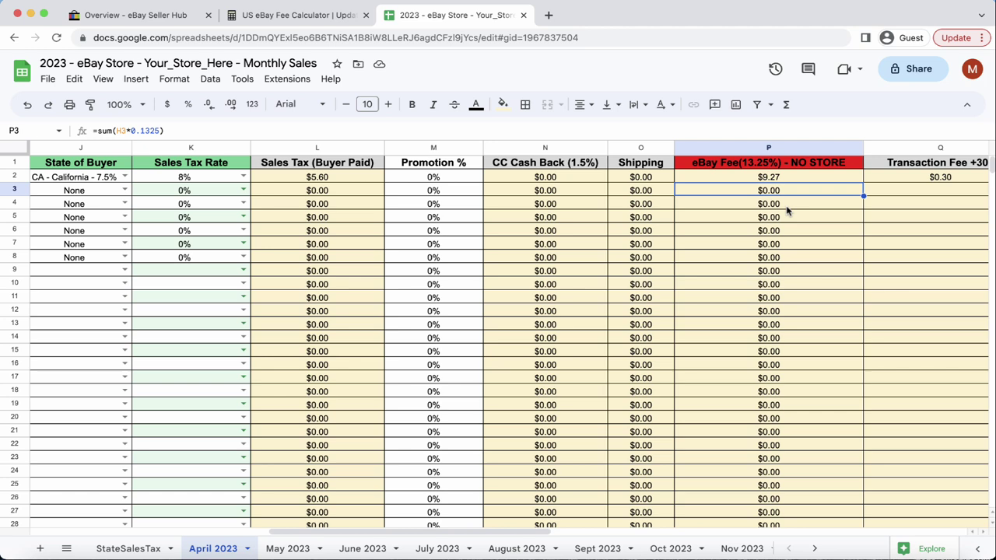
{"action": "left_click", "coordinate": [787, 210]}
{"action": "scroll", "coordinate": [788, 210], "scroll_direction": "right", "scroll_amount": 3}
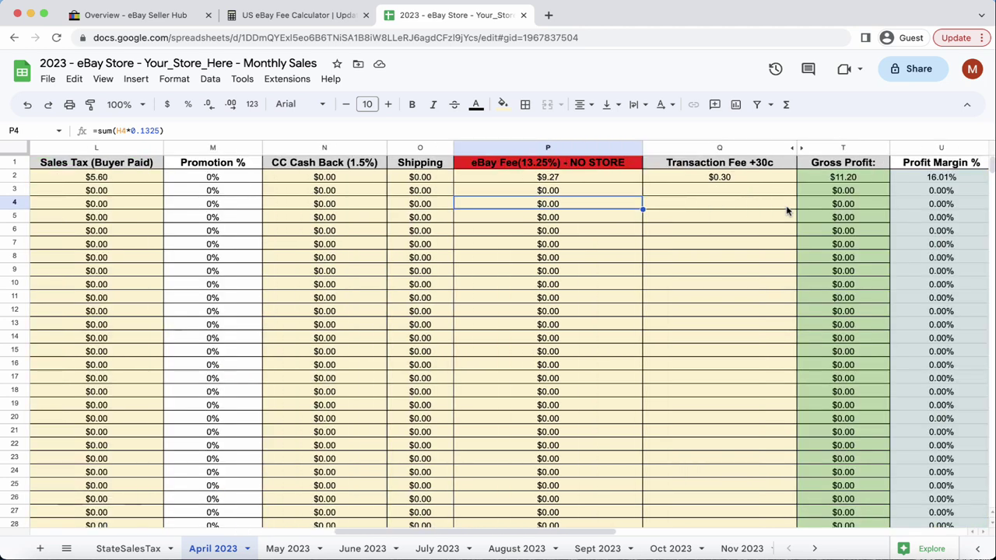
{"action": "left_click", "coordinate": [731, 177]}
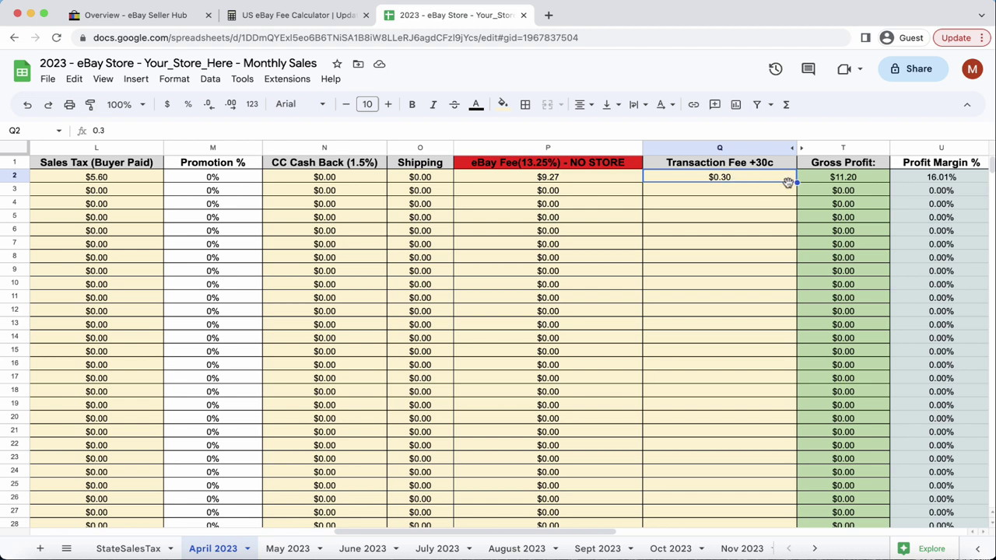
{"action": "left_click_drag", "start_coordinate": [797, 182], "coordinate": [787, 235]}
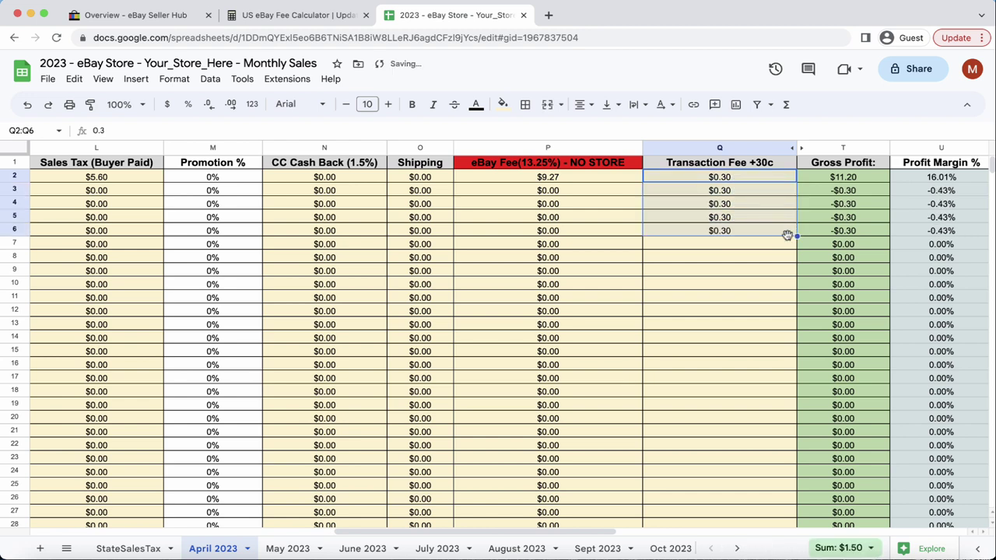
{"action": "left_click", "coordinate": [768, 234]}
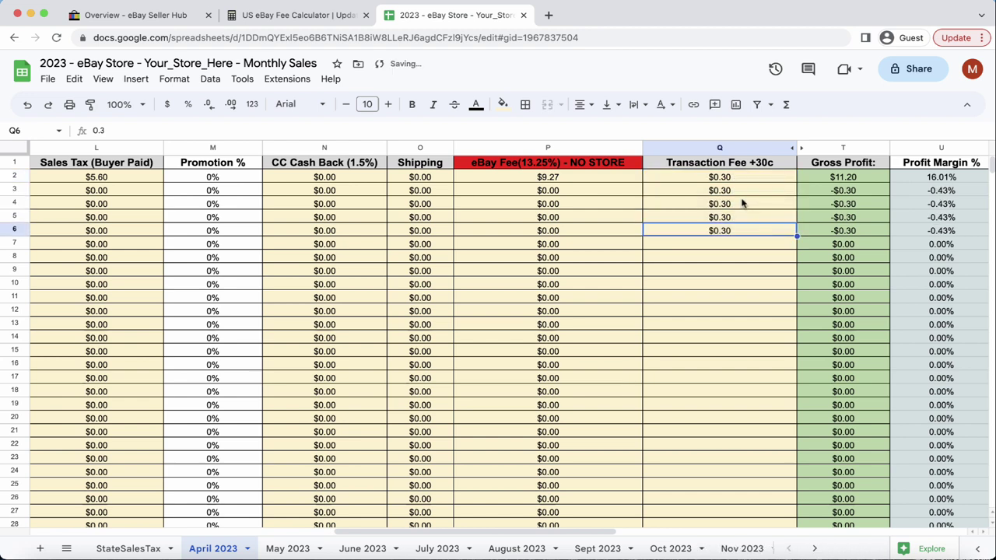
{"action": "left_click", "coordinate": [738, 192]}
{"action": "left_click", "coordinate": [723, 231], "text": "shift"}
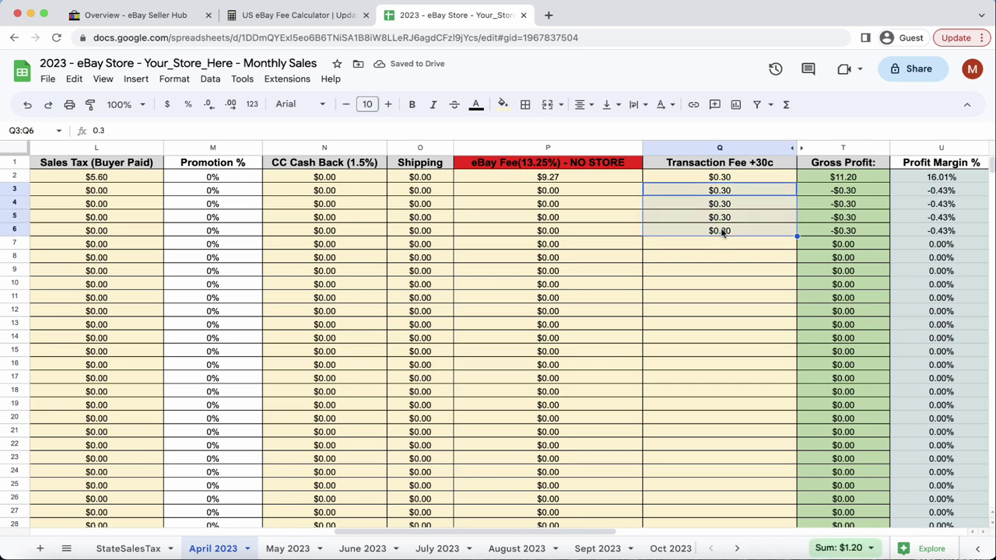
{"action": "key", "text": "Delete"}
{"action": "left_click", "coordinate": [718, 243]}
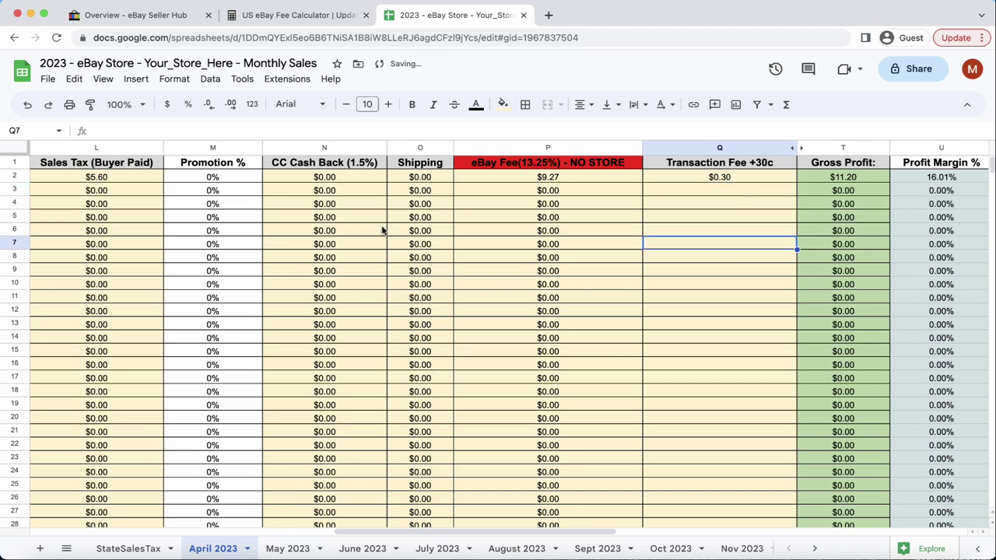
{"action": "scroll", "coordinate": [381, 230], "scroll_direction": "left", "scroll_amount": 5}
{"action": "scroll", "coordinate": [381, 228], "scroll_direction": "left", "scroll_amount": 3}
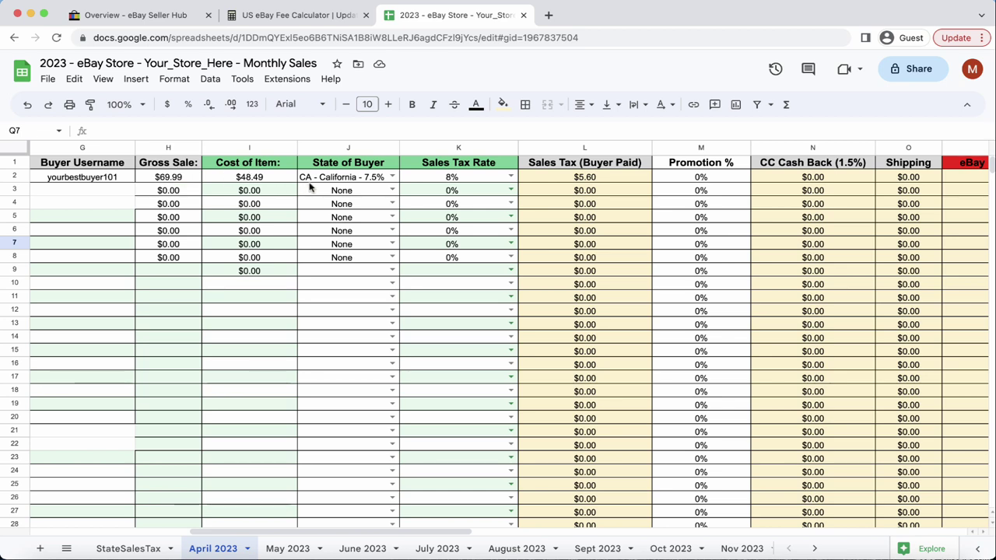
{"action": "scroll", "coordinate": [325, 189], "scroll_direction": "right", "scroll_amount": 4}
{"action": "scroll", "coordinate": [324, 189], "scroll_direction": "right", "scroll_amount": 3}
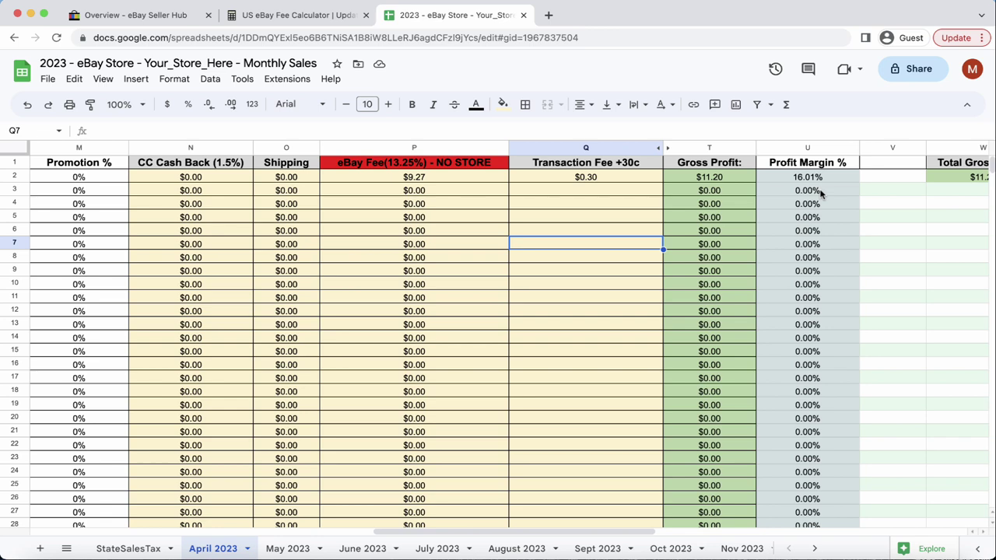
{"action": "scroll", "coordinate": [820, 194], "scroll_direction": "right", "scroll_amount": 3}
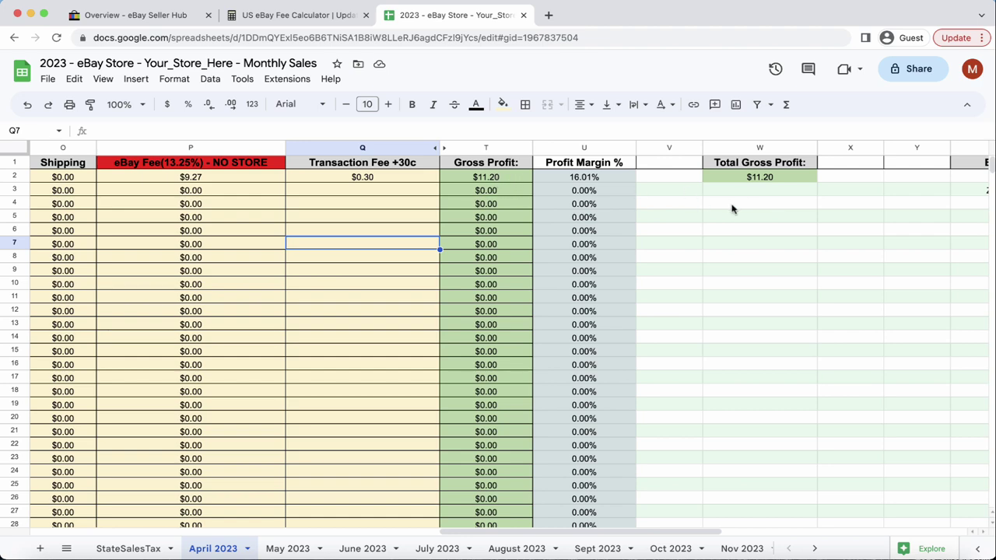
{"action": "scroll", "coordinate": [731, 208], "scroll_direction": "right", "scroll_amount": 5}
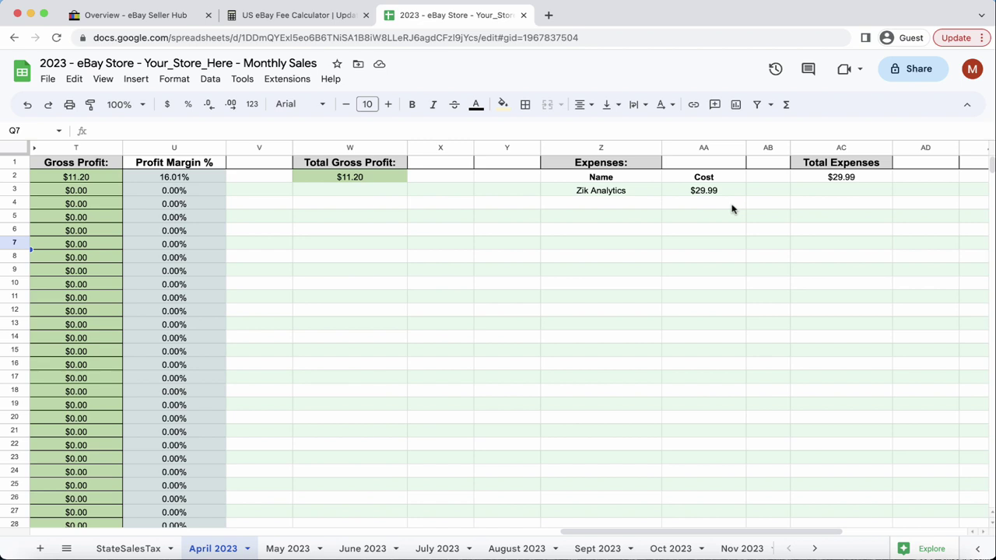
{"action": "scroll", "coordinate": [731, 209], "scroll_direction": "right", "scroll_amount": 1}
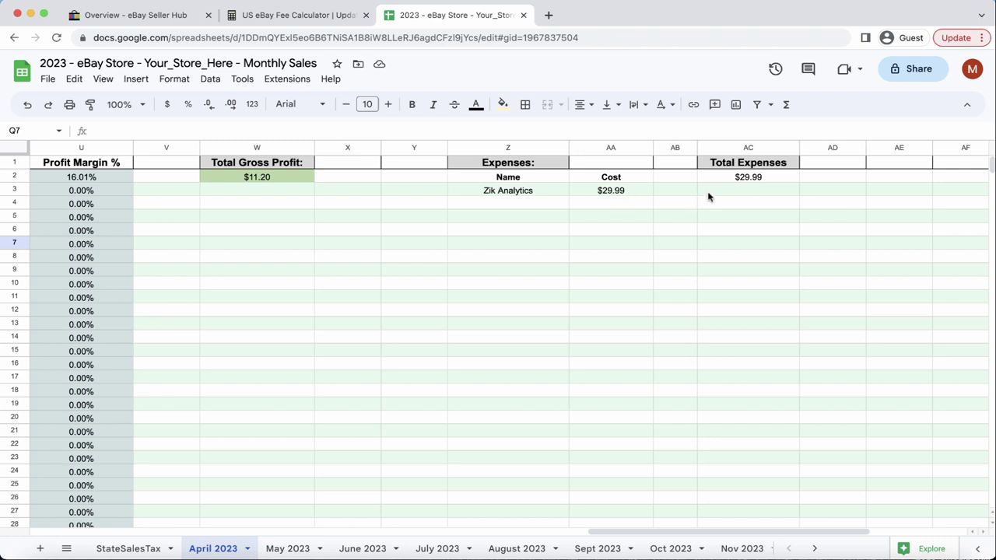
{"action": "scroll", "coordinate": [708, 197], "scroll_direction": "right", "scroll_amount": 4}
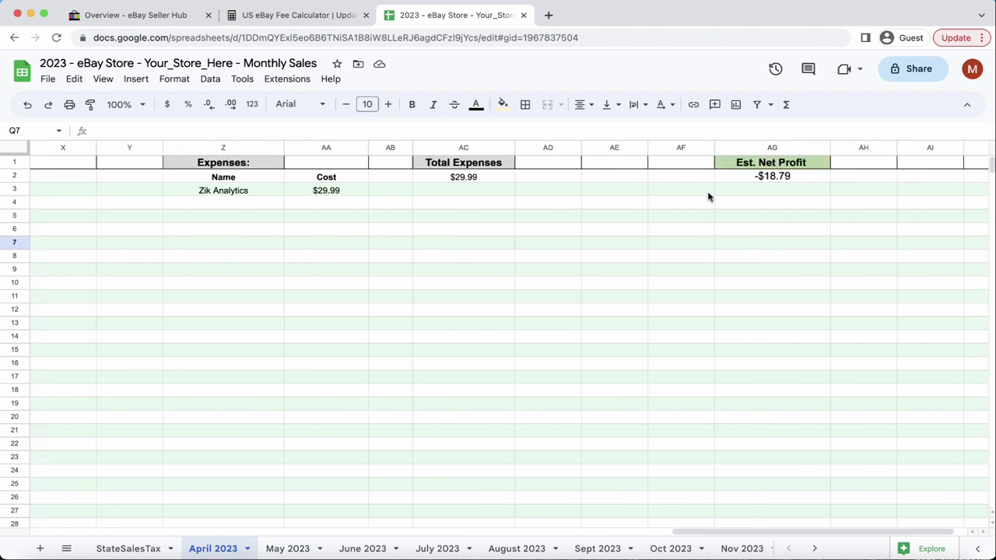
{"action": "scroll", "coordinate": [708, 197], "scroll_direction": "left", "scroll_amount": 4}
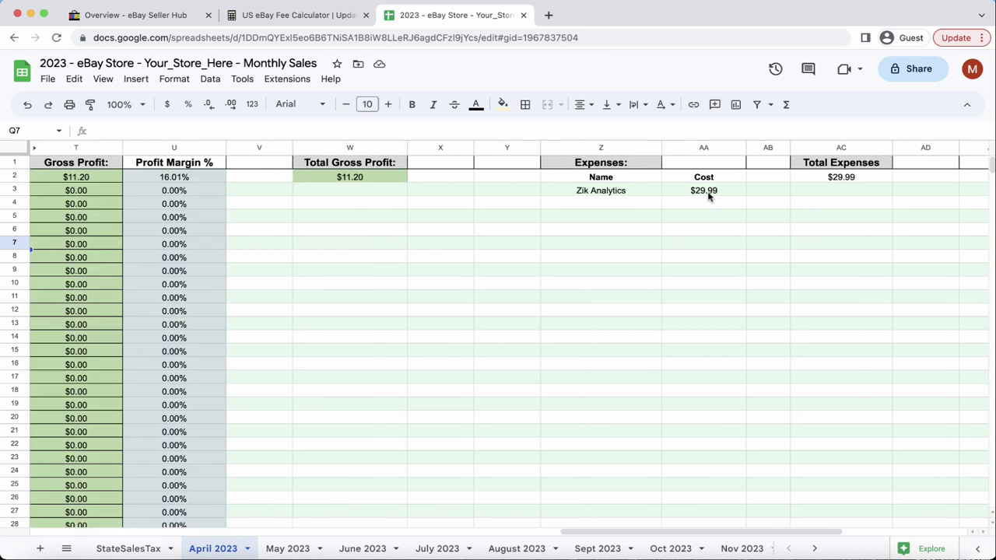
{"action": "scroll", "coordinate": [707, 196], "scroll_direction": "right", "scroll_amount": 3}
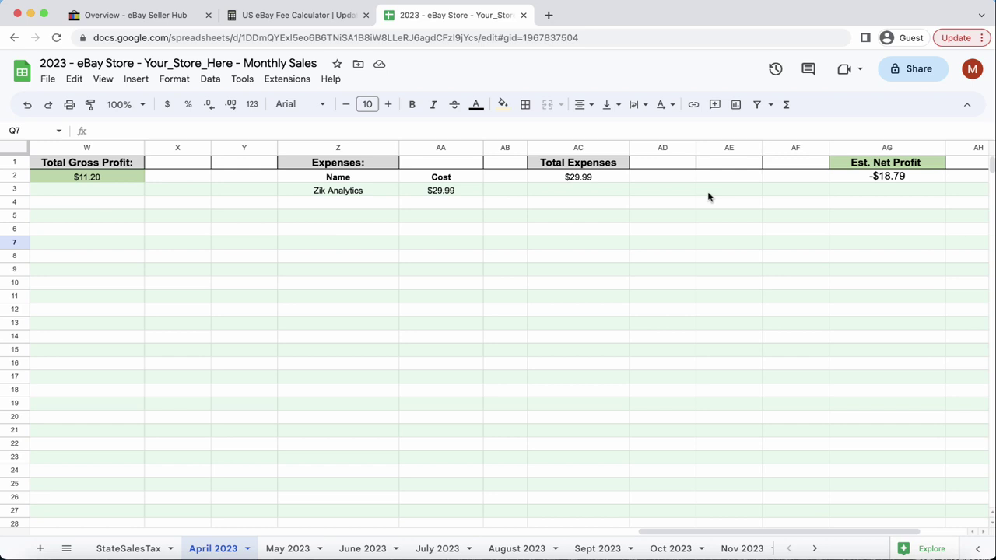
{"action": "scroll", "coordinate": [708, 197], "scroll_direction": "right", "scroll_amount": 2}
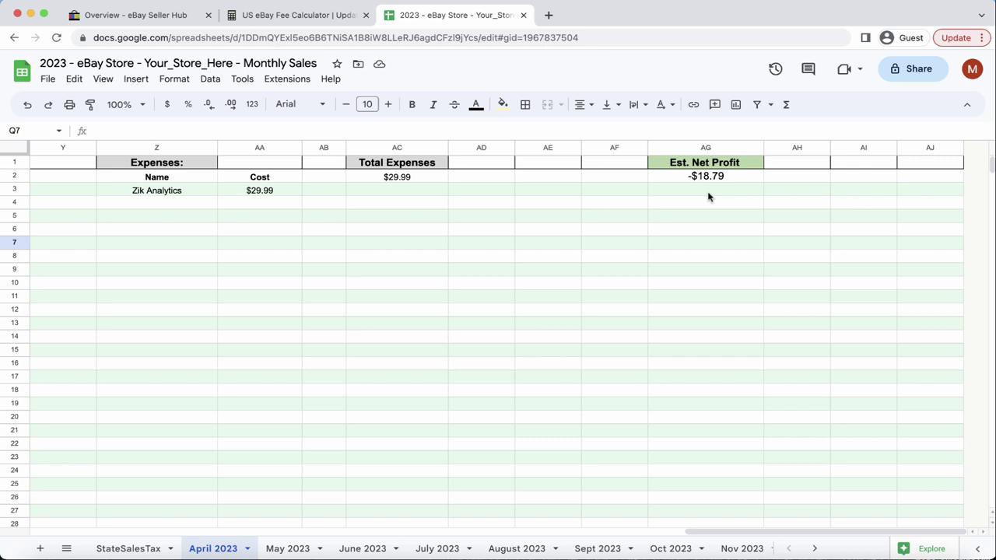
{"action": "scroll", "coordinate": [708, 196], "scroll_direction": "left", "scroll_amount": 15}
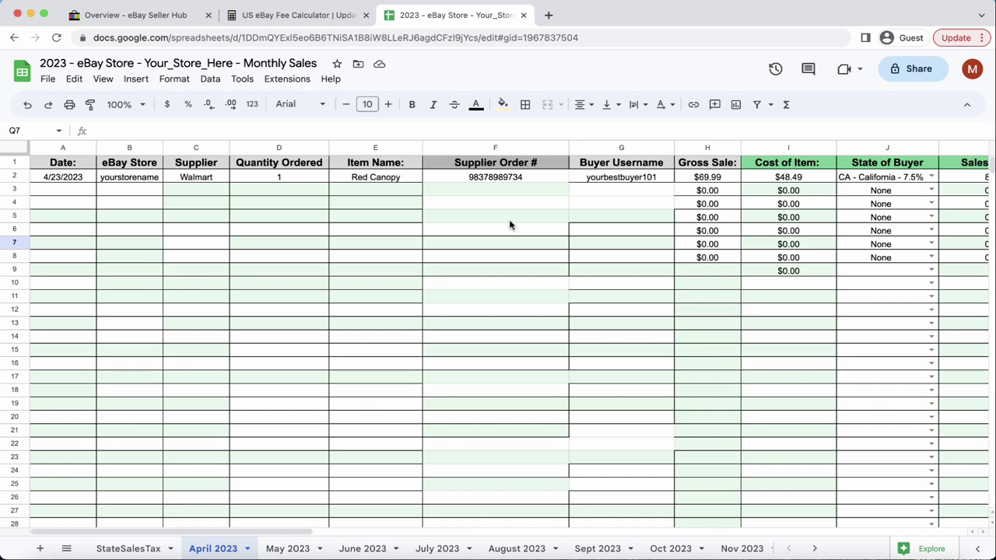
{"action": "scroll", "coordinate": [510, 225], "scroll_direction": "right", "scroll_amount": 3}
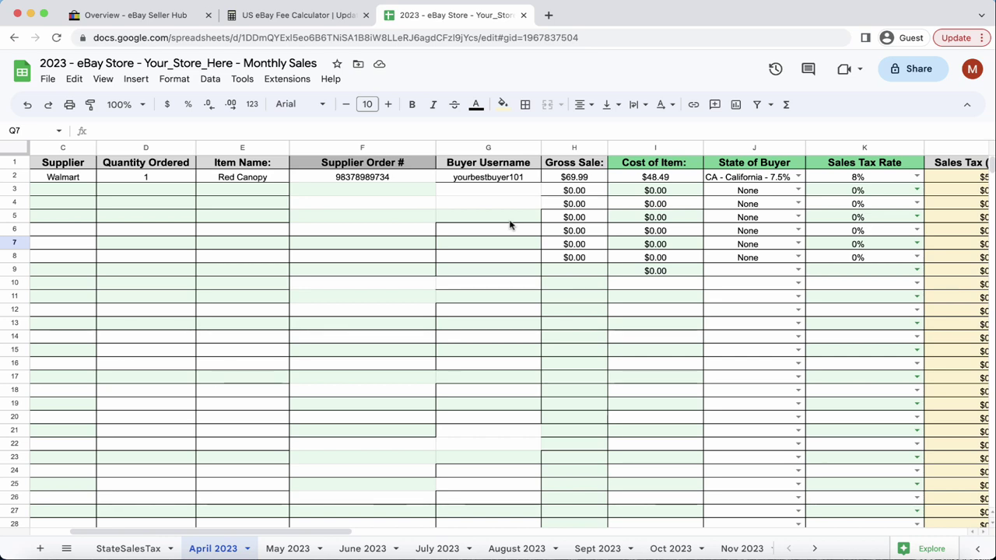
In the eBay Fee Calculator, enter sold price 69.99, item cost 48.49 and eBay store No.
{"action": "left_click", "coordinate": [300, 16]}
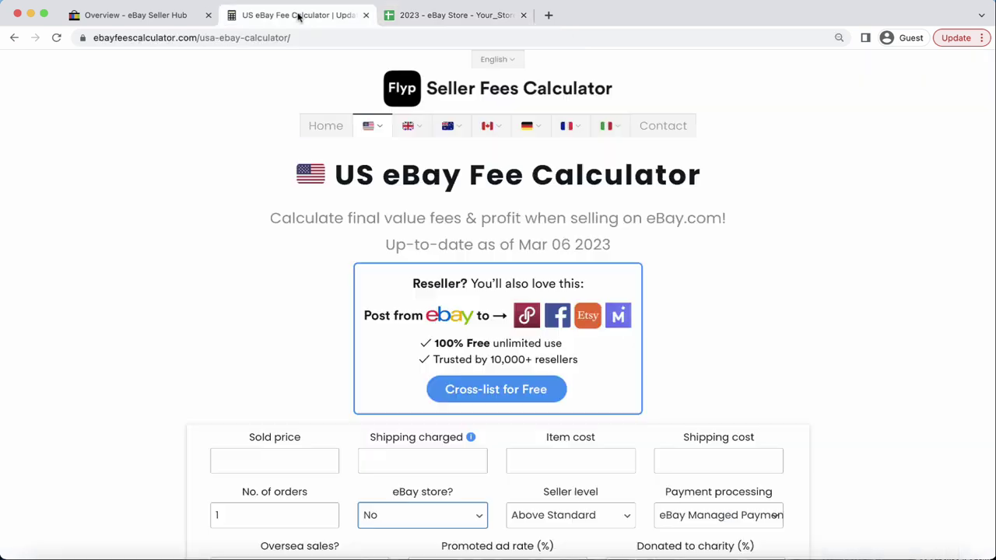
{"action": "scroll", "coordinate": [216, 265], "scroll_direction": "down", "scroll_amount": 3}
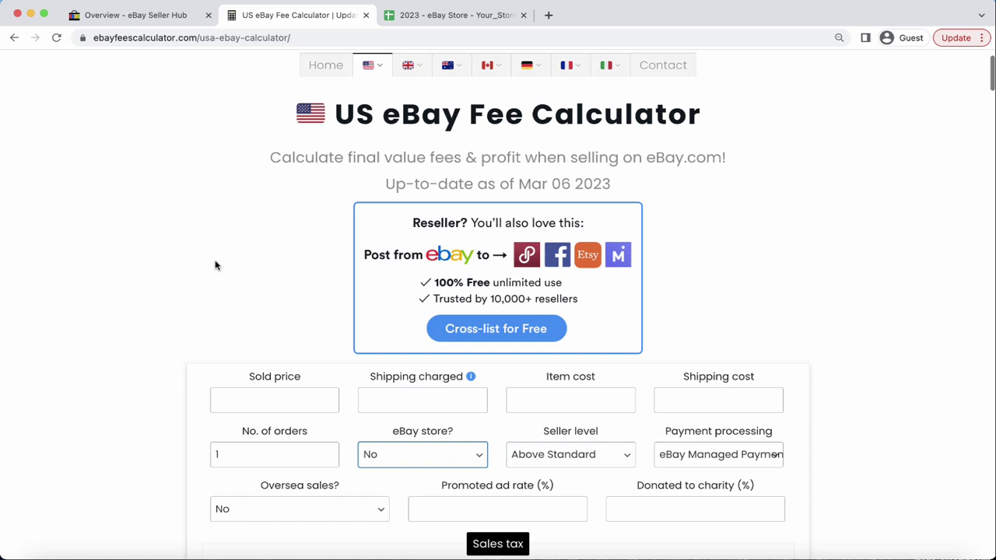
{"action": "left_click", "coordinate": [274, 363]}
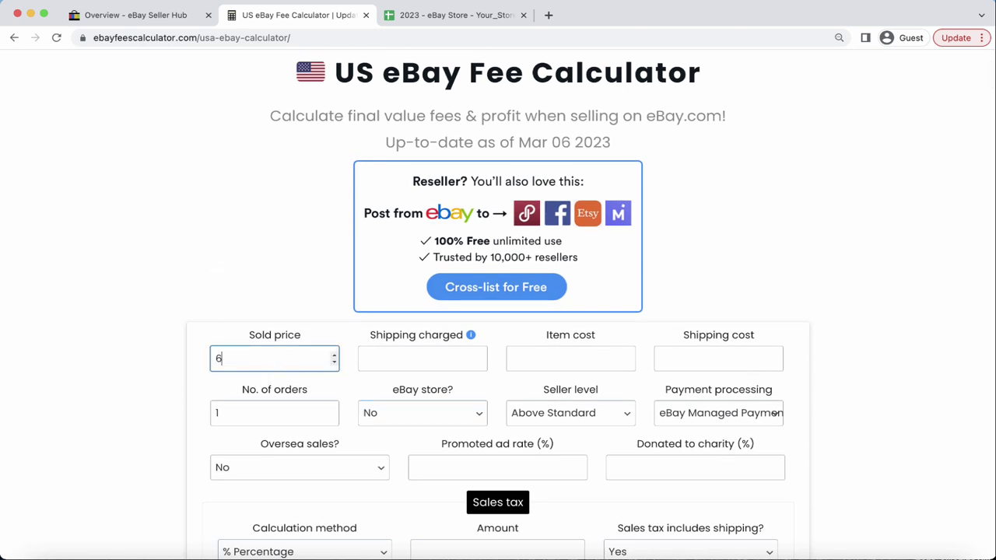
{"action": "left_click", "coordinate": [570, 358]}
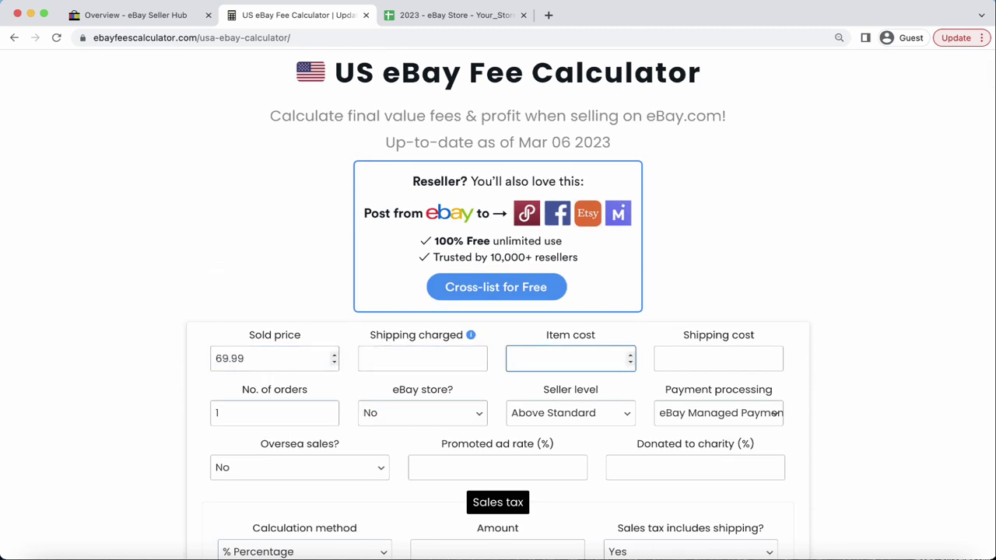
{"action": "type", "text": "48.49"}
{"action": "scroll", "coordinate": [422, 295], "scroll_direction": "down", "scroll_amount": 3}
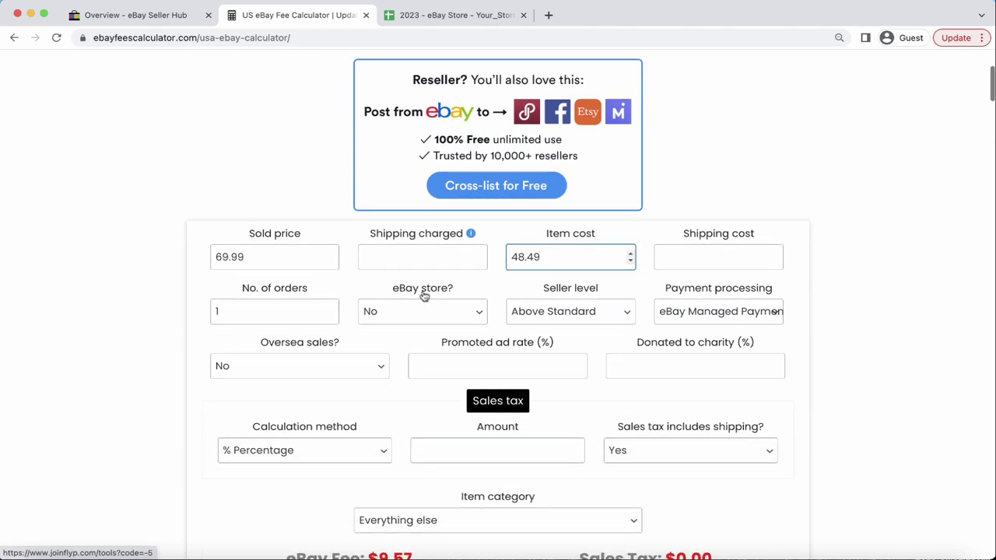
{"action": "left_click", "coordinate": [388, 325]}
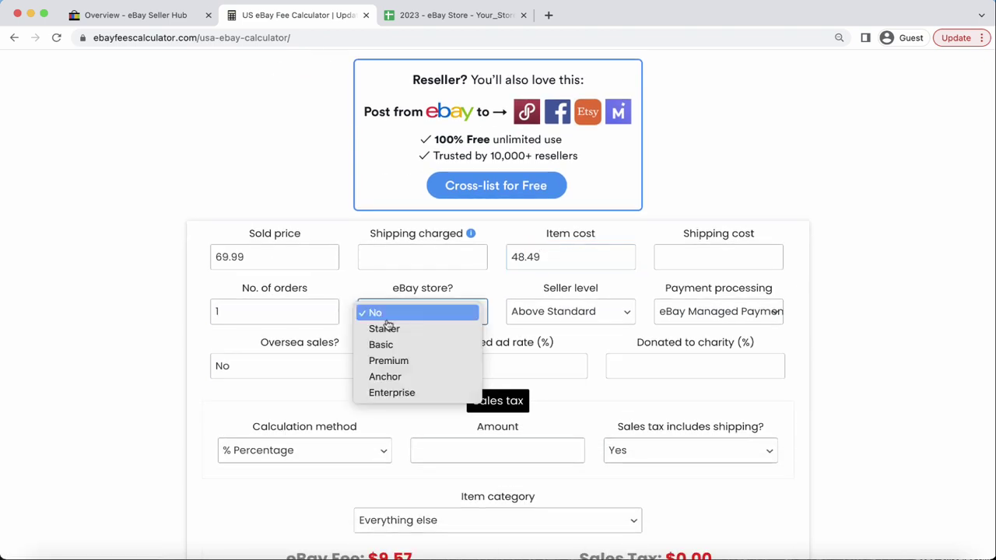
{"action": "left_click", "coordinate": [112, 320]}
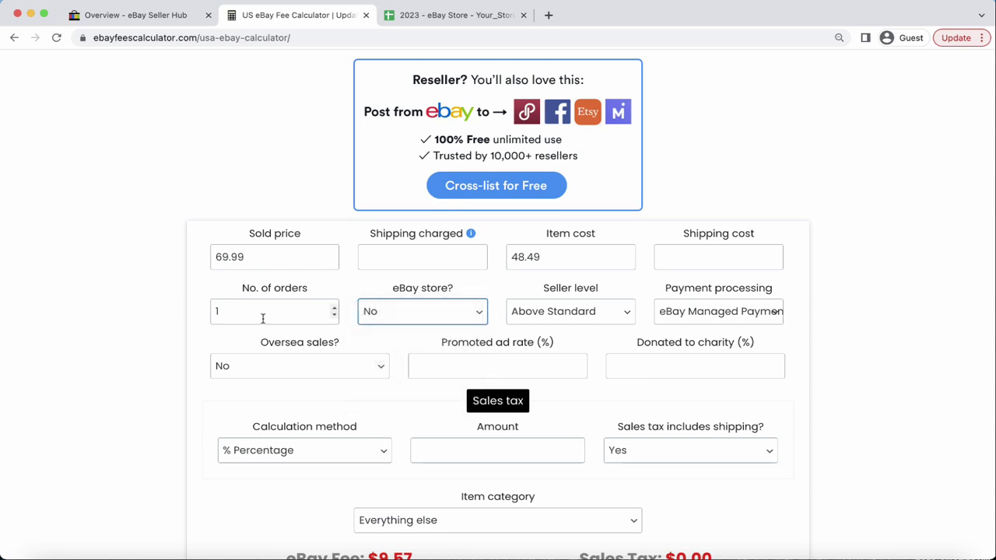
Set promoted ad rate 0 and a $ Fixed amount sales tax of 5.60, showing $11.18 profit.
{"action": "scroll", "coordinate": [449, 319], "scroll_direction": "down", "scroll_amount": 1}
{"action": "left_click", "coordinate": [456, 334]}
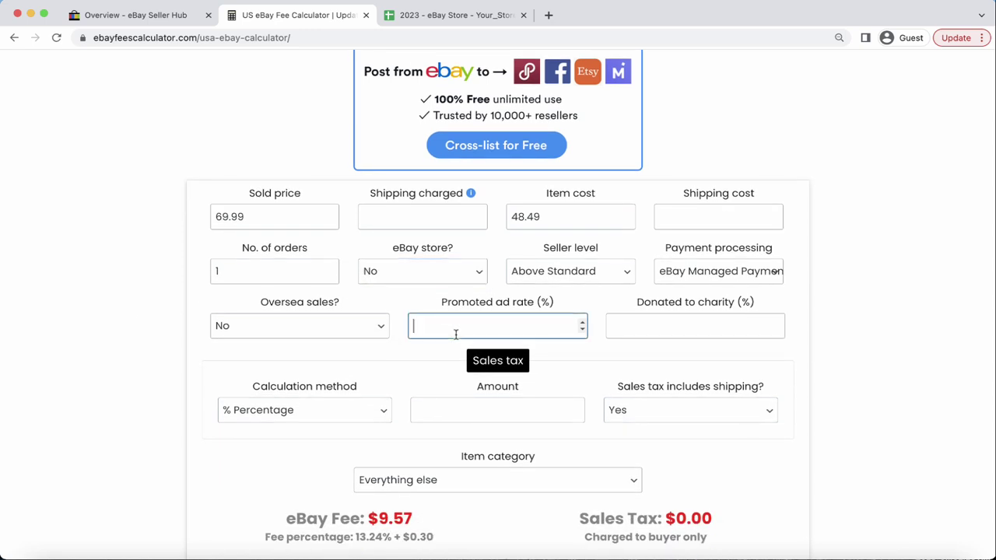
{"action": "type", "text": "0"}
{"action": "left_click", "coordinate": [283, 418]}
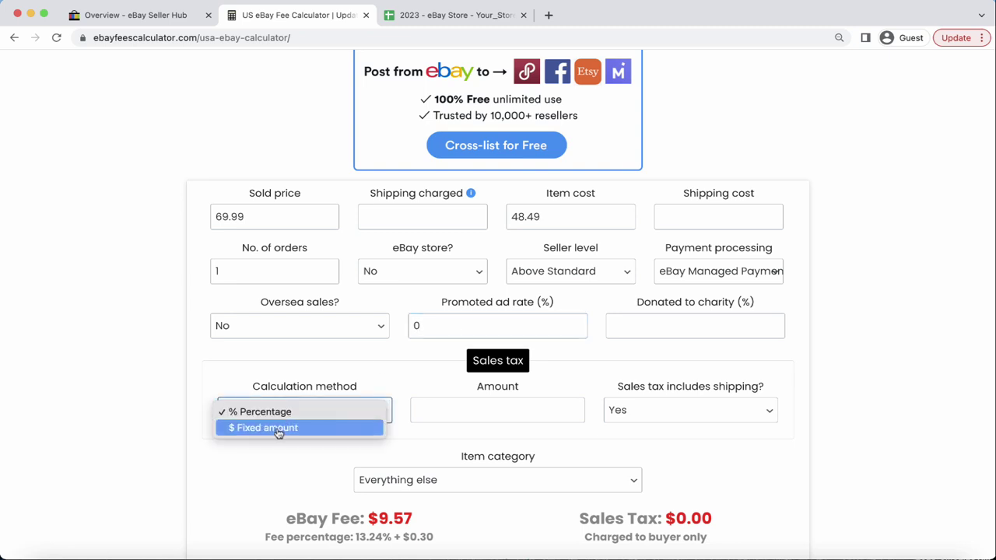
{"action": "left_click", "coordinate": [278, 430]}
{"action": "left_click", "coordinate": [412, 16]}
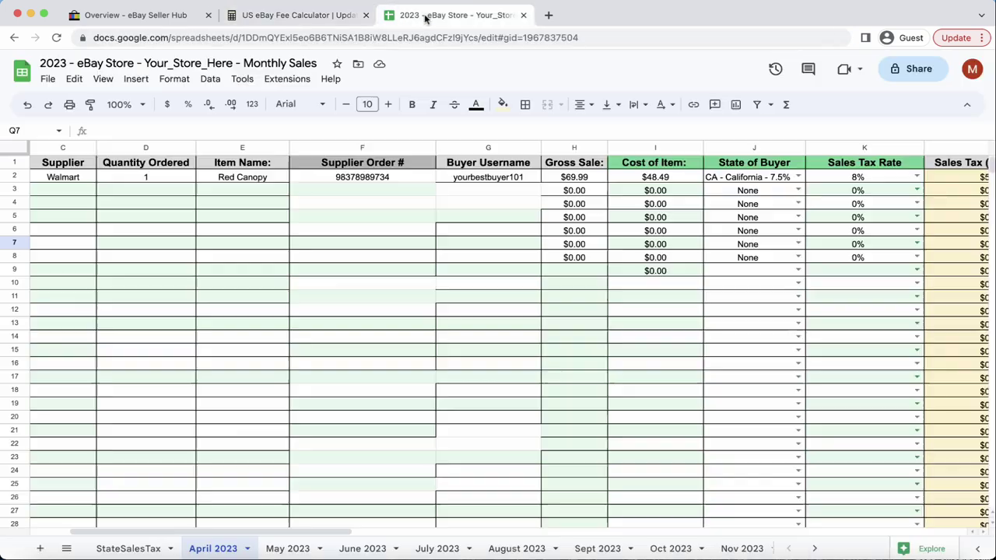
{"action": "scroll", "coordinate": [849, 188], "scroll_direction": "right", "scroll_amount": 2}
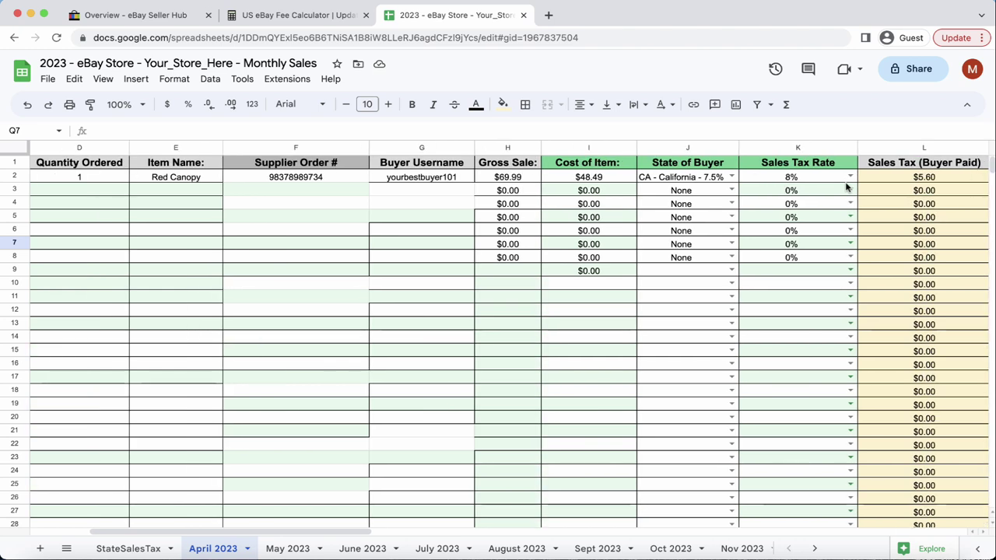
{"action": "left_click", "coordinate": [323, 17]}
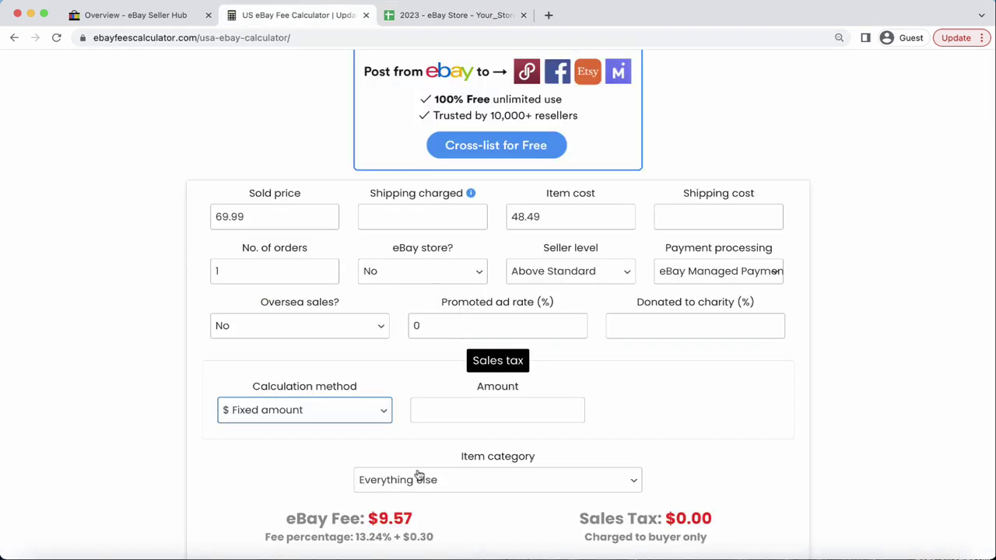
{"action": "left_click", "coordinate": [476, 404]}
{"action": "type", "text": "5.6"}
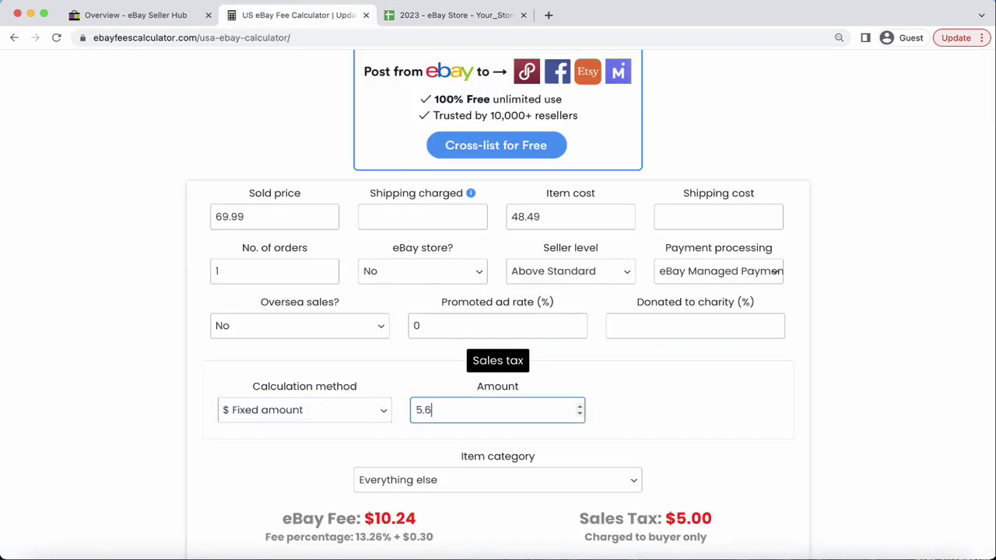
{"action": "type", "text": "0"}
{"action": "scroll", "coordinate": [840, 431], "scroll_direction": "down", "scroll_amount": 3}
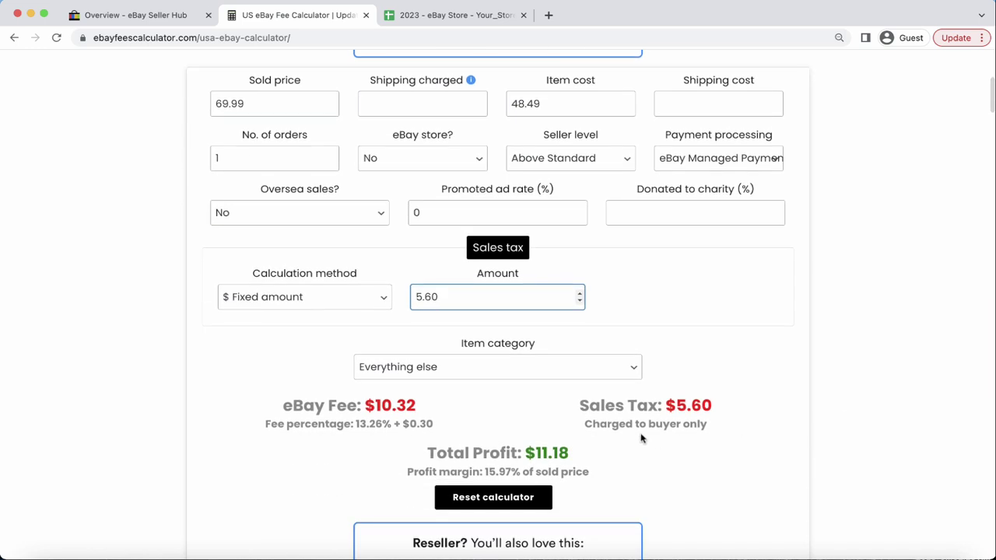
{"action": "scroll", "coordinate": [580, 454], "scroll_direction": "down", "scroll_amount": 1}
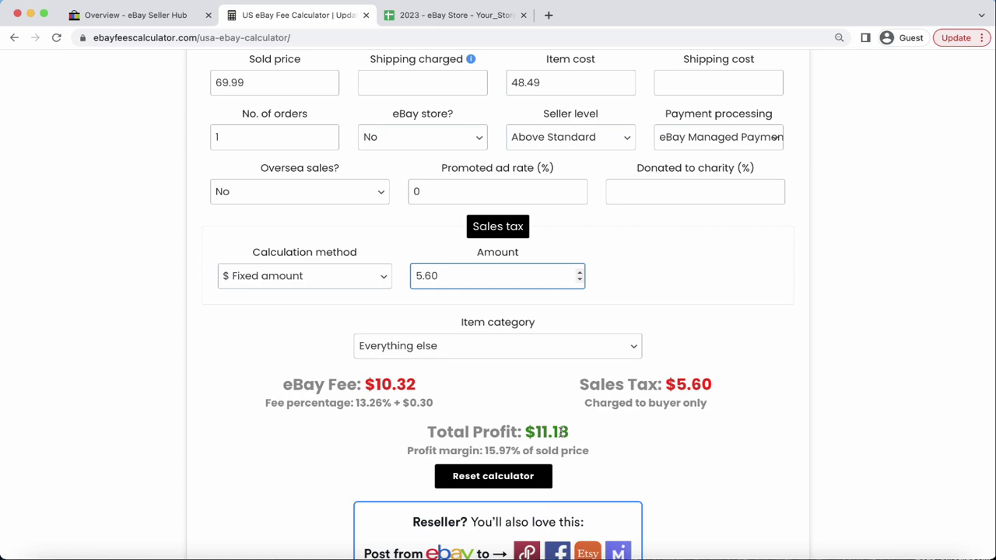
{"action": "left_click", "coordinate": [427, 8]}
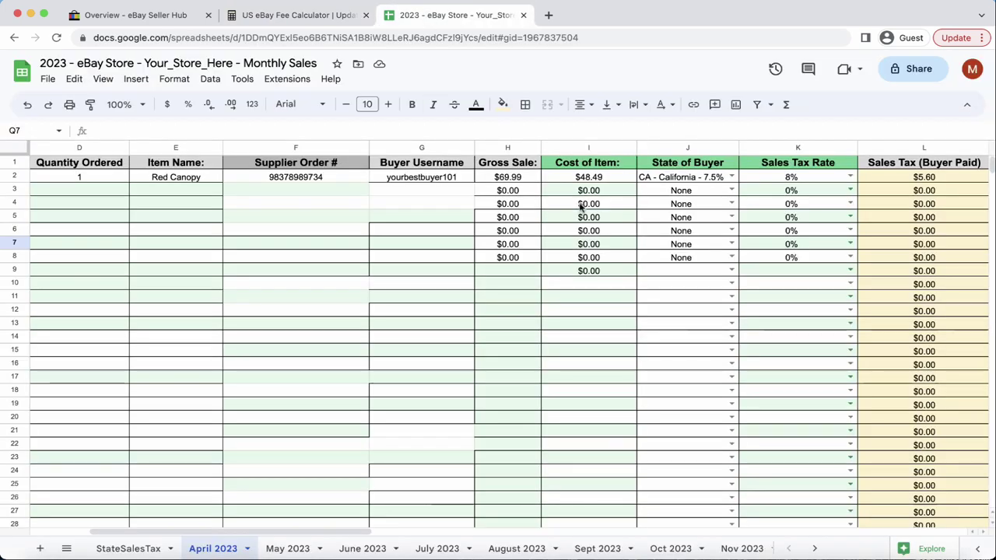
{"action": "scroll", "coordinate": [700, 216], "scroll_direction": "right", "scroll_amount": 10}
{"action": "scroll", "coordinate": [700, 216], "scroll_direction": "right", "scroll_amount": 4}
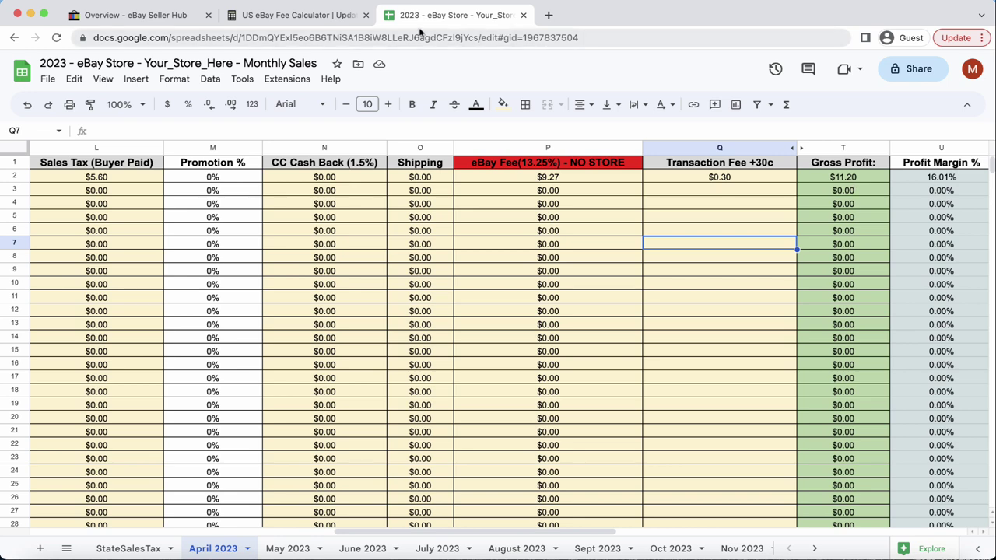
{"action": "left_click", "coordinate": [316, 17]}
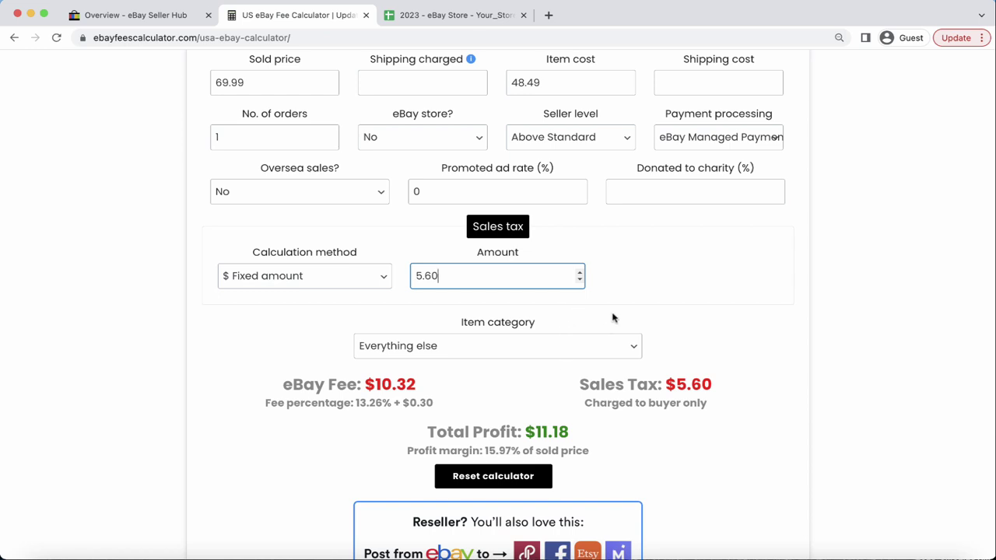
{"action": "scroll", "coordinate": [615, 319], "scroll_direction": "up", "scroll_amount": 2}
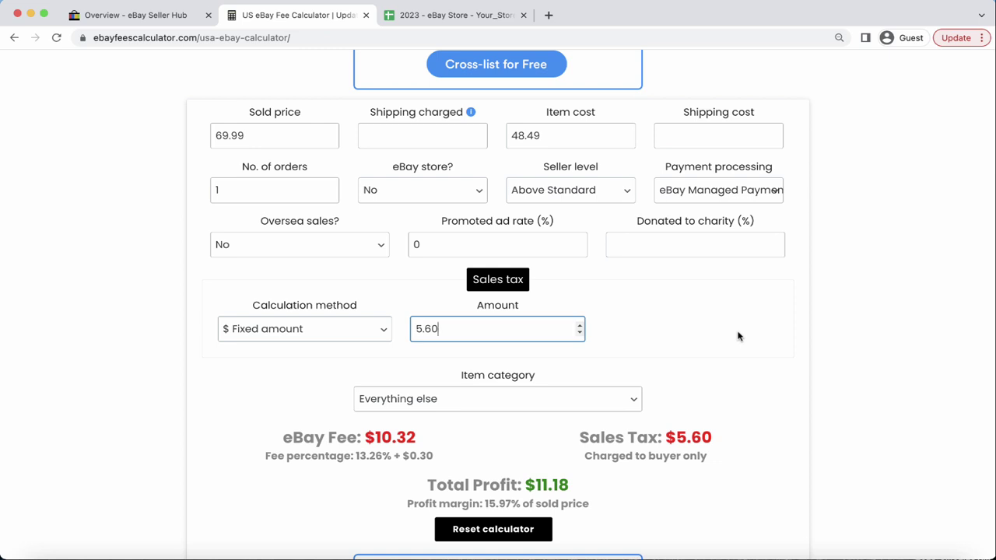
{"action": "left_click", "coordinate": [278, 138]}
{"action": "left_click", "coordinate": [430, 16]}
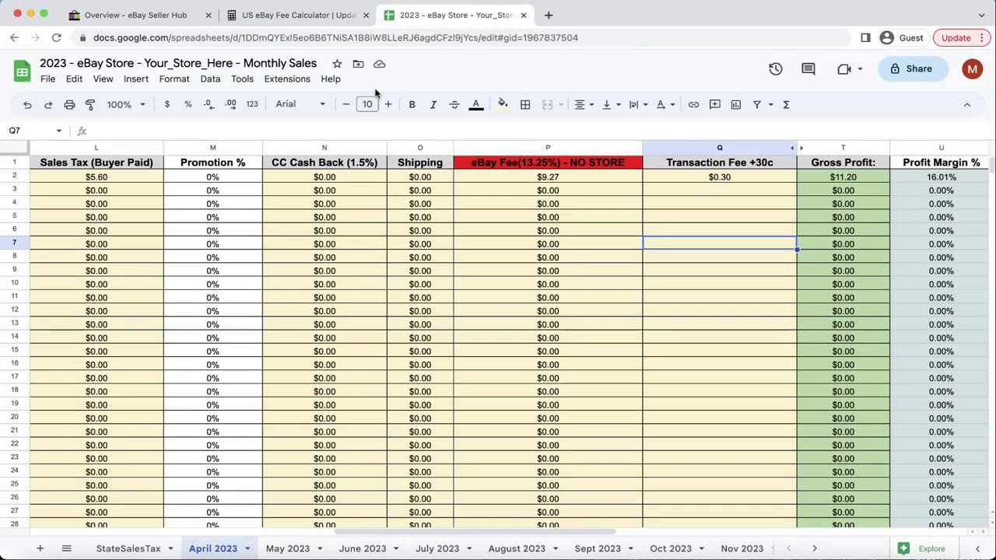
{"action": "scroll", "coordinate": [255, 265], "scroll_direction": "left", "scroll_amount": 10}
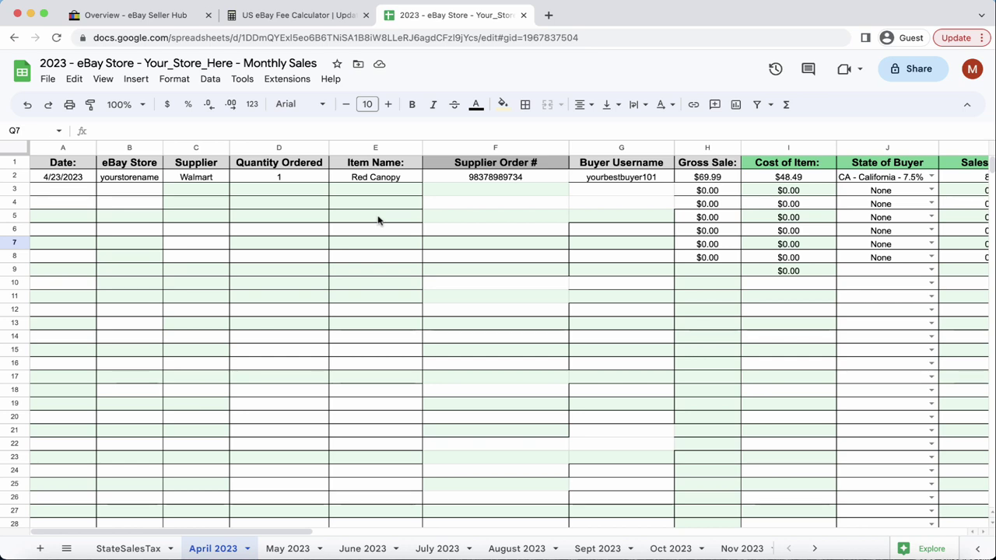
{"action": "scroll", "coordinate": [377, 220], "scroll_direction": "right", "scroll_amount": 10}
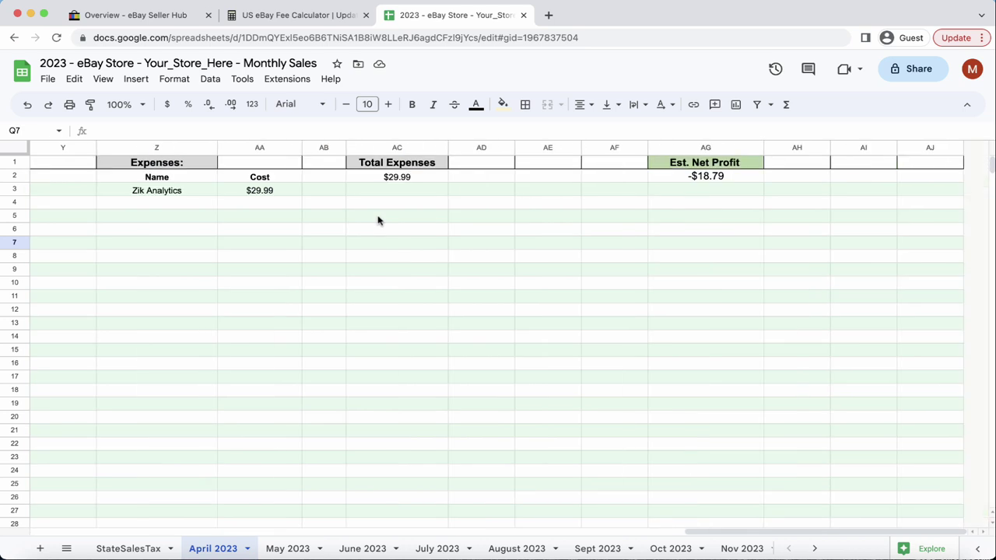
{"action": "left_click", "coordinate": [155, 204]}
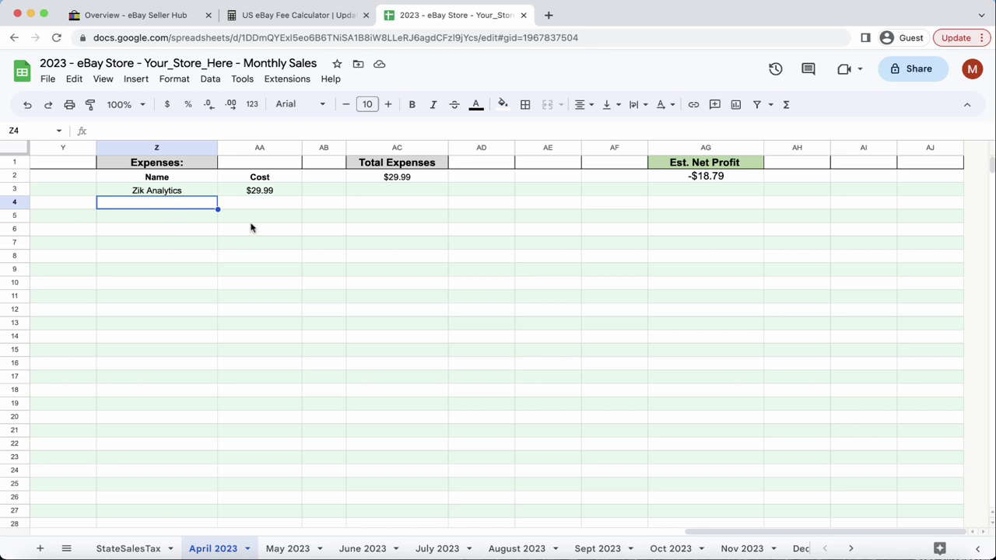
{"action": "scroll", "coordinate": [311, 223], "scroll_direction": "left", "scroll_amount": 5}
{"action": "scroll", "coordinate": [149, 245], "scroll_direction": "left", "scroll_amount": 15}
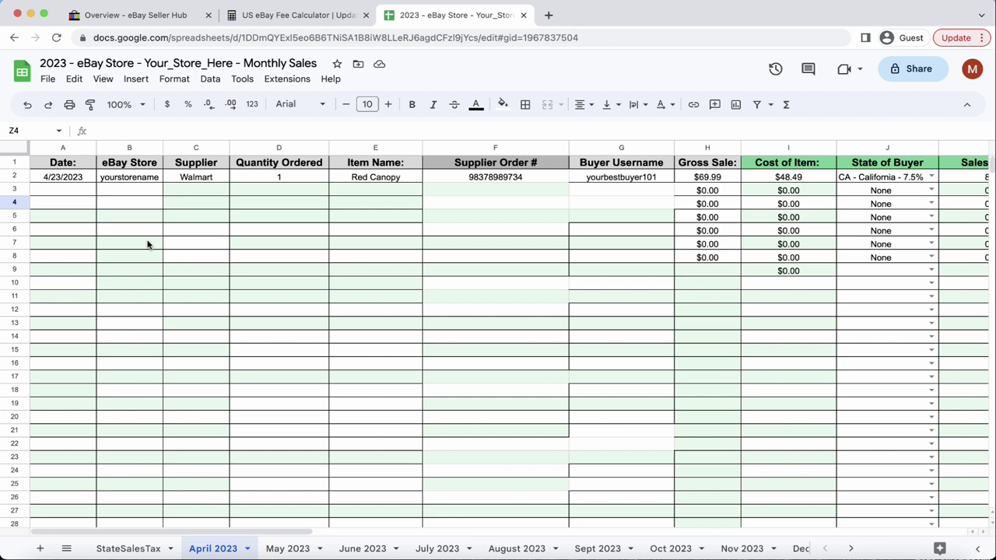
Fill the Date column from 4/23/2023 down to 4/30/2023, deleting the overflow 5/1/2023 in A10.
{"action": "left_click", "coordinate": [64, 178]}
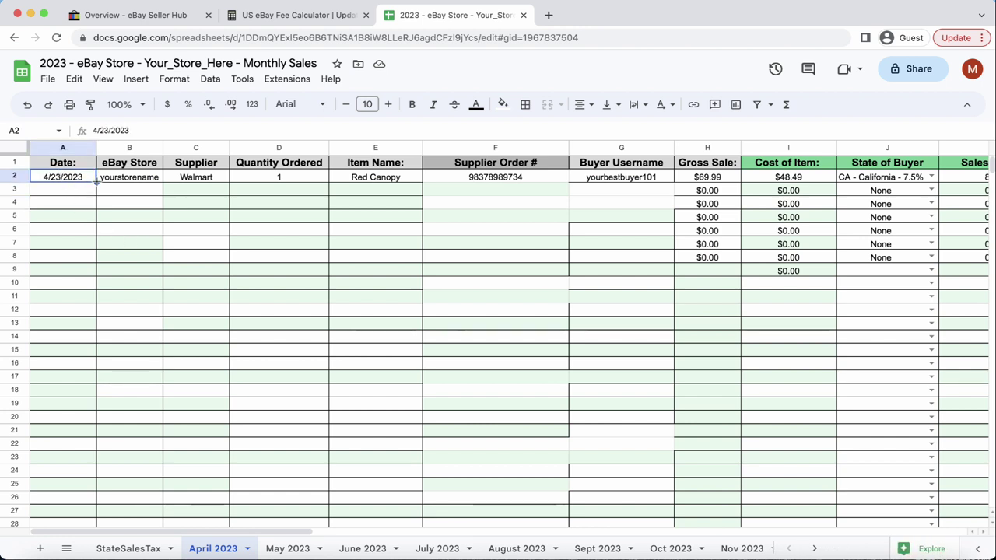
{"action": "left_click_drag", "start_coordinate": [96, 182], "coordinate": [97, 286]}
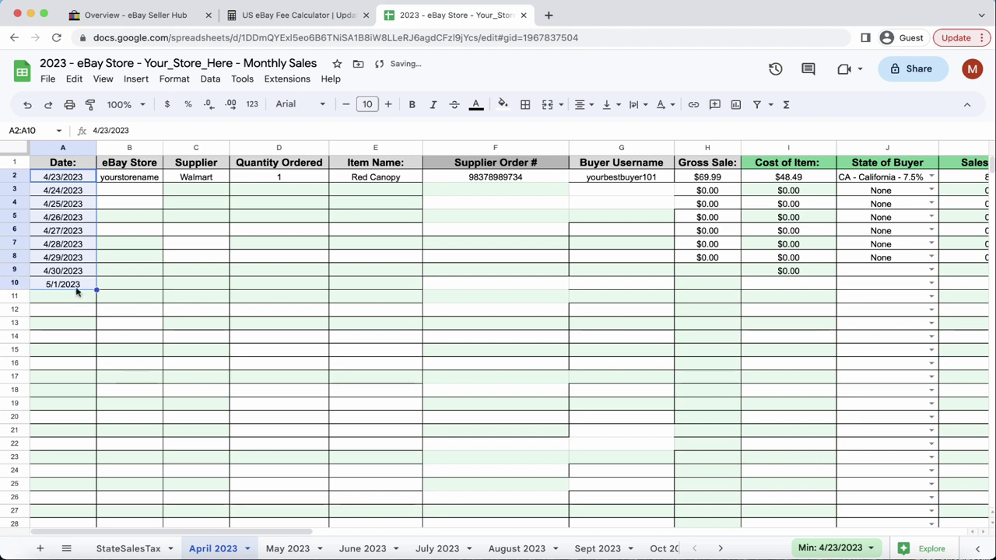
{"action": "left_click", "coordinate": [77, 291]}
{"action": "key", "text": "Delete"}
{"action": "left_click", "coordinate": [270, 306]}
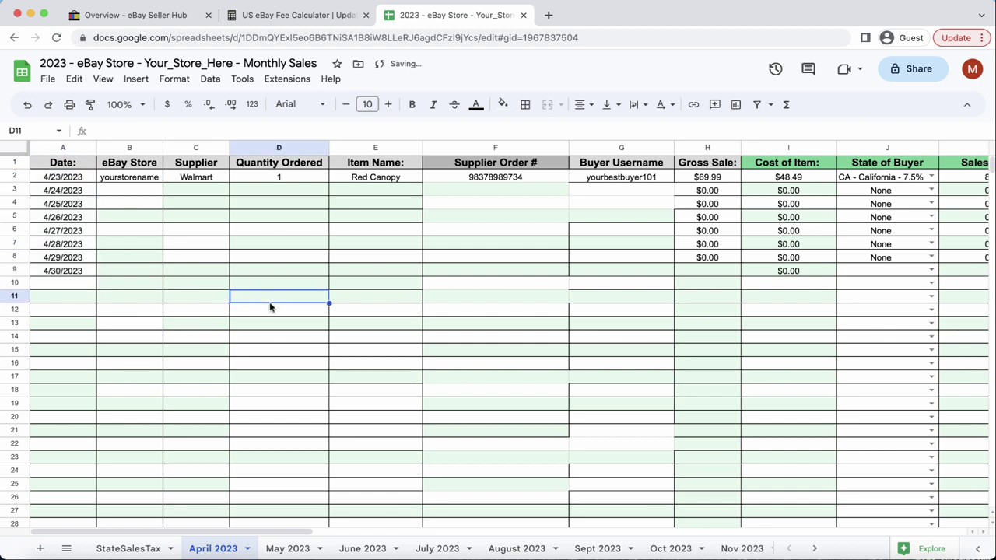